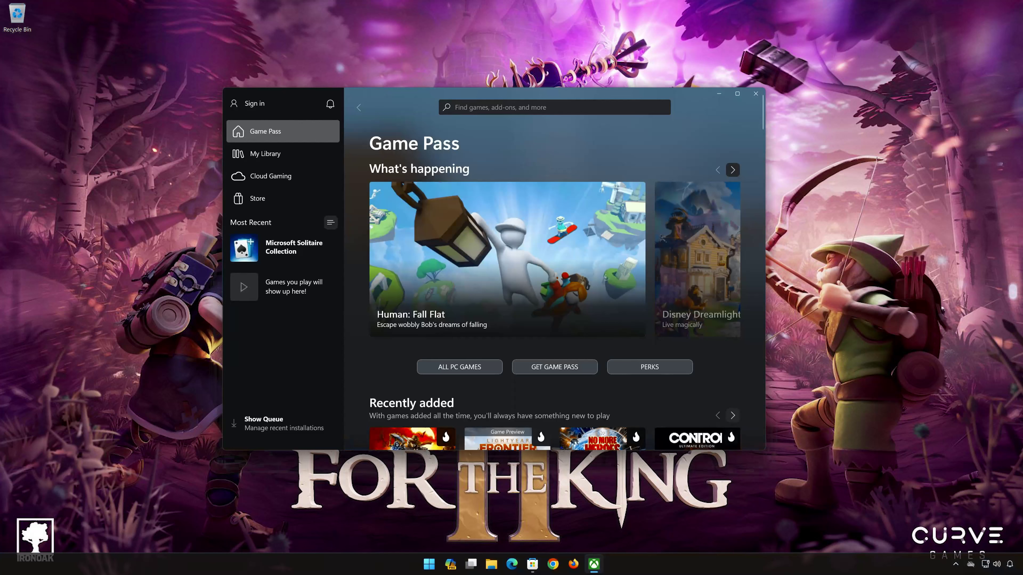
- Run the Gaming Services Repair Tool from Xbox Support and allow it to make changes to the device
left_click(257, 104)
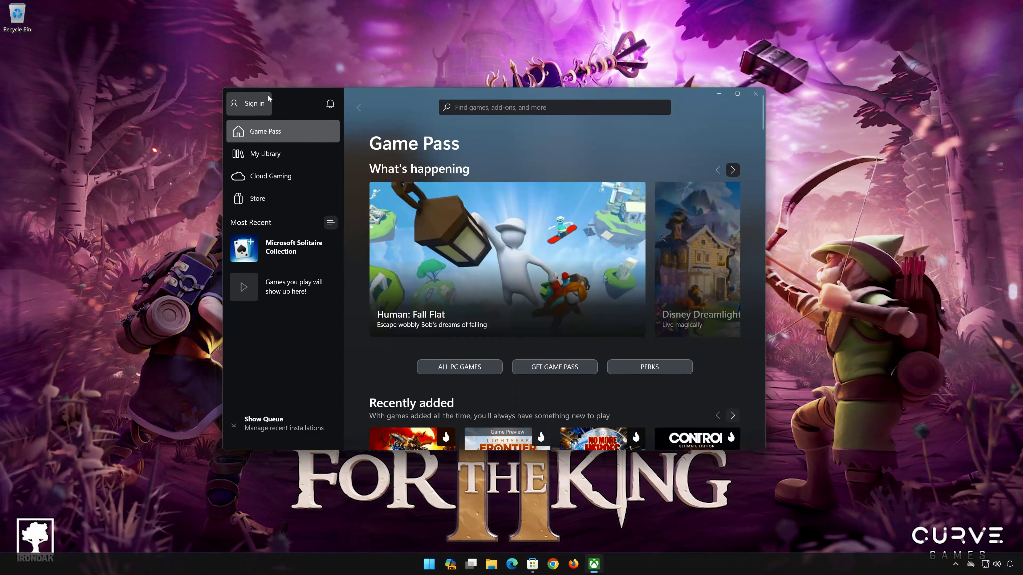
left_click(255, 110)
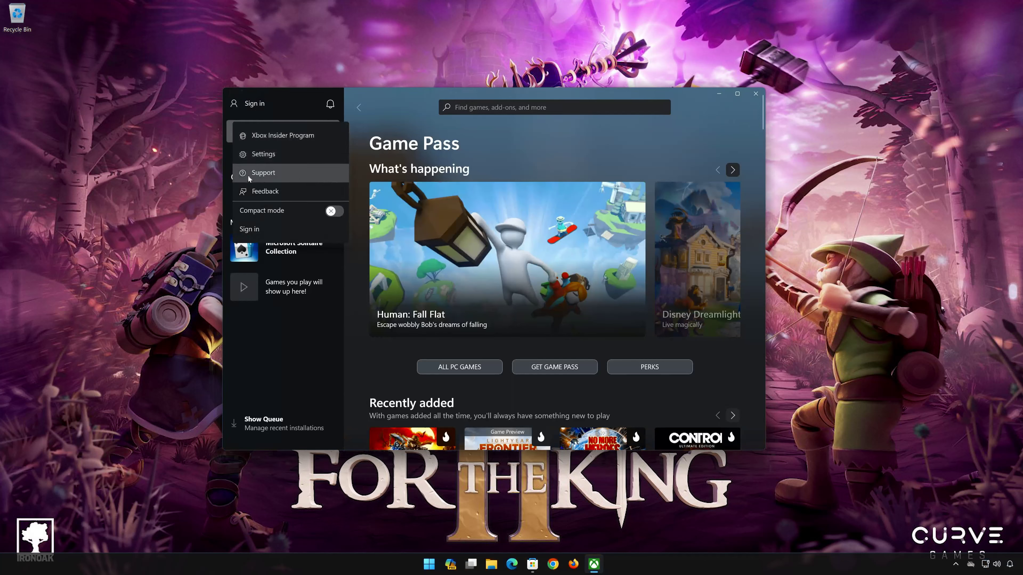
left_click(265, 178)
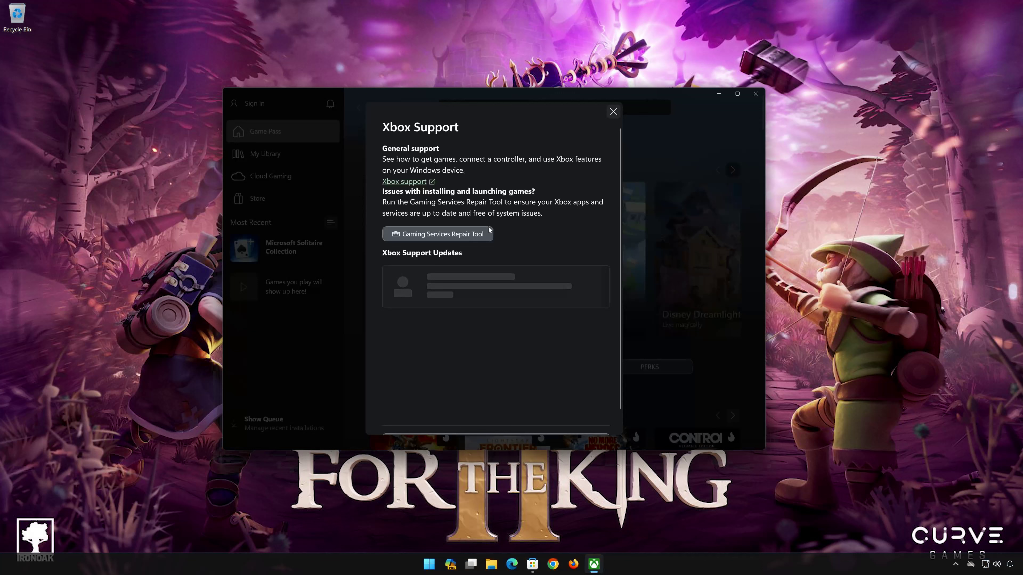
left_click(456, 236)
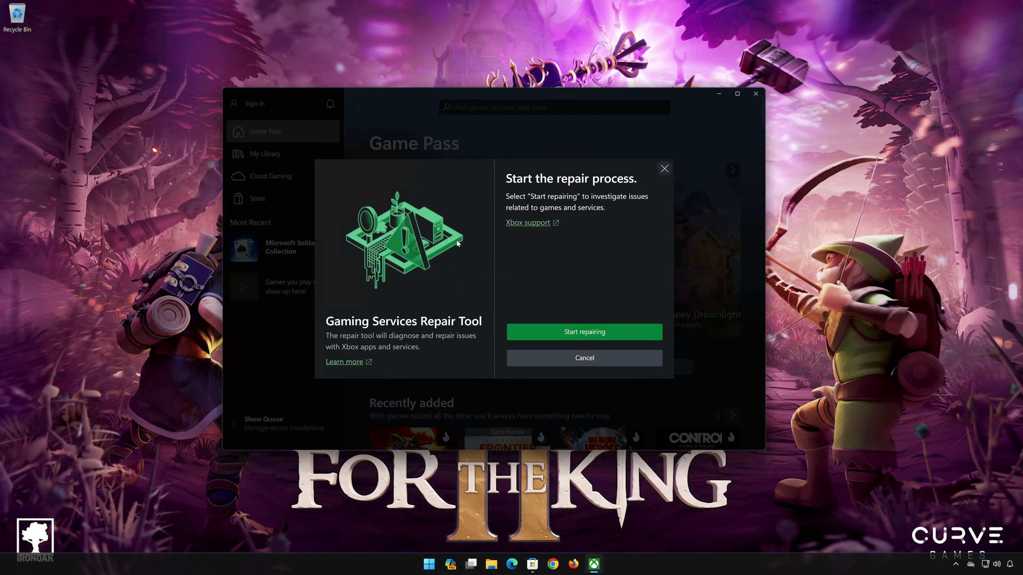
left_click(578, 332)
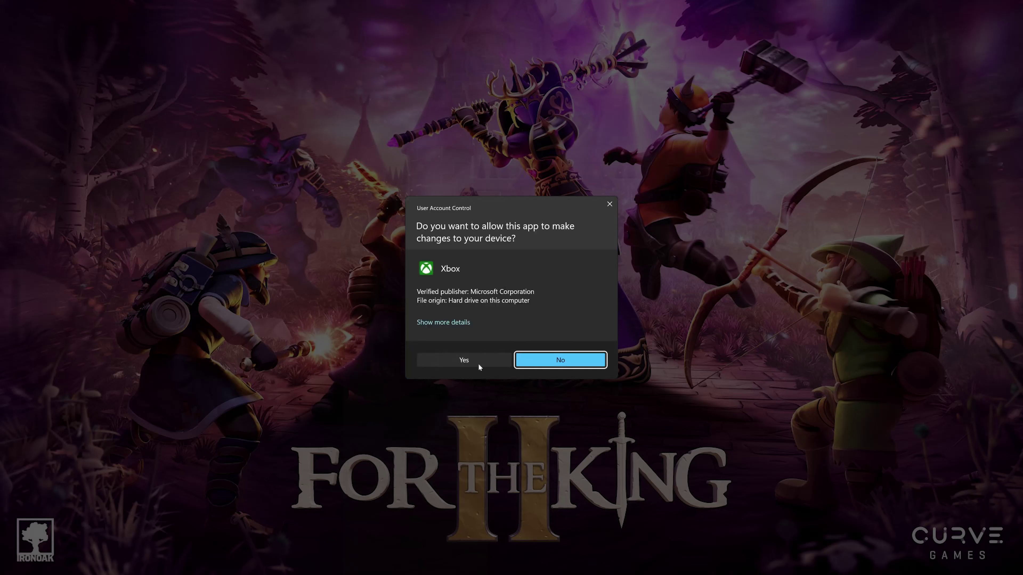
left_click(456, 361)
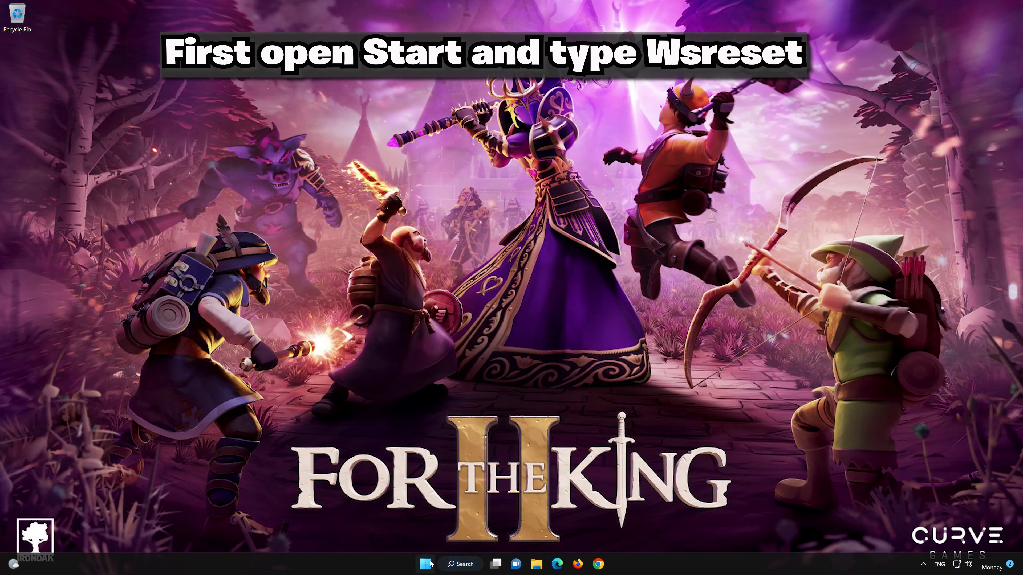
- Find the wsreset command through Windows search and run it to reset the Microsoft Store cache
left_click(426, 564)
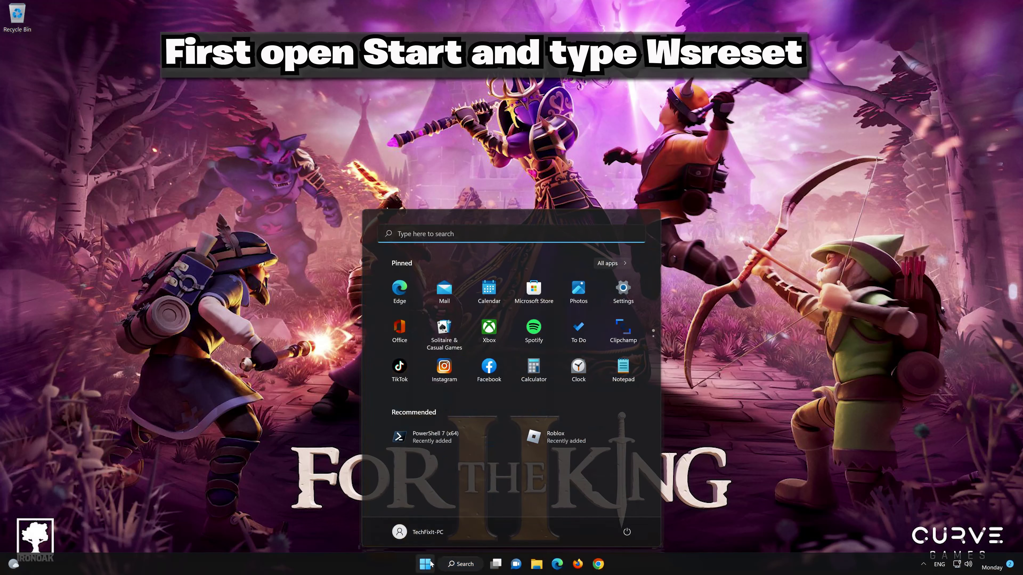
type("wsreset")
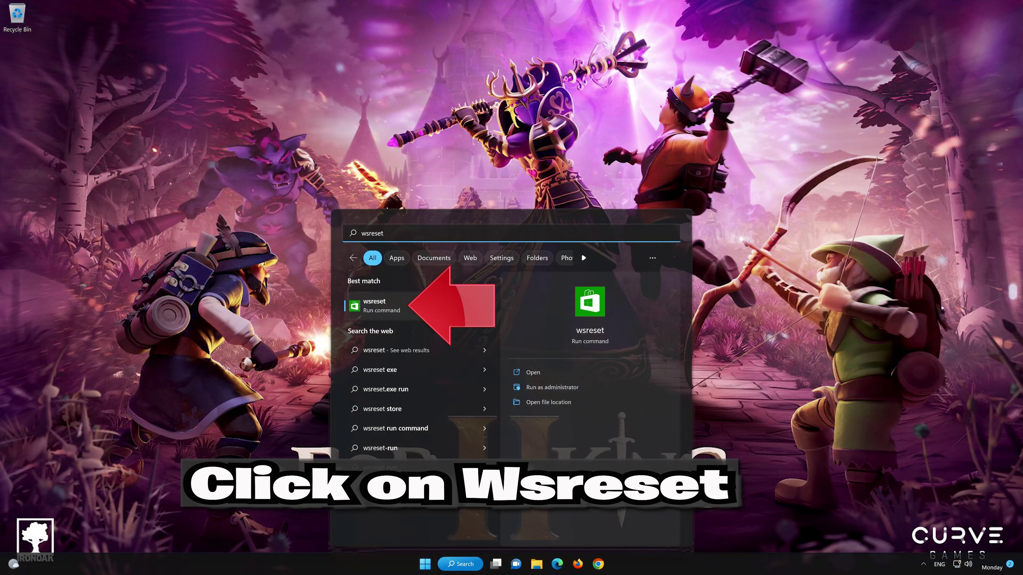
left_click(433, 307)
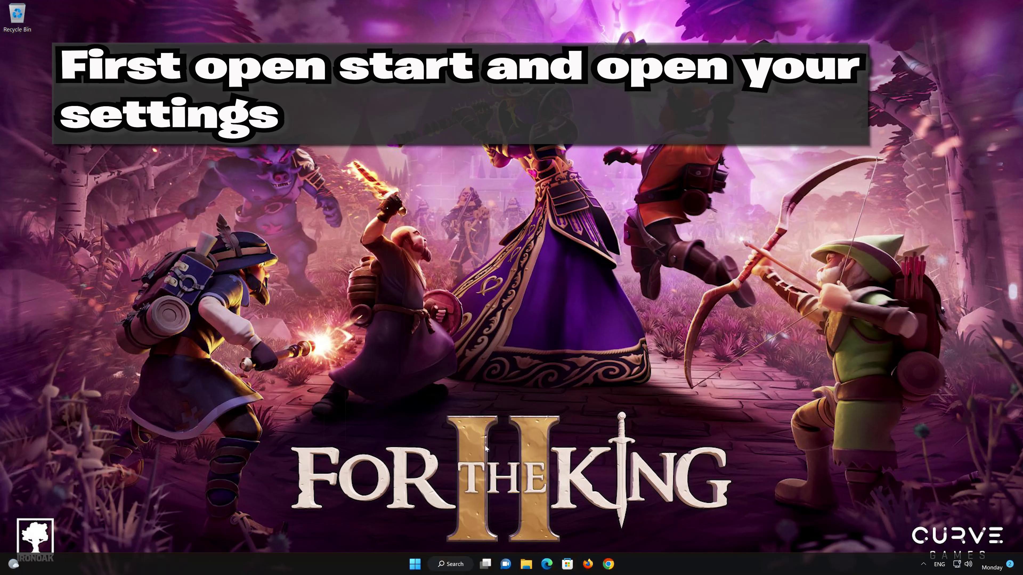
- Open the Apps & features page in Windows Settings
left_click(414, 564)
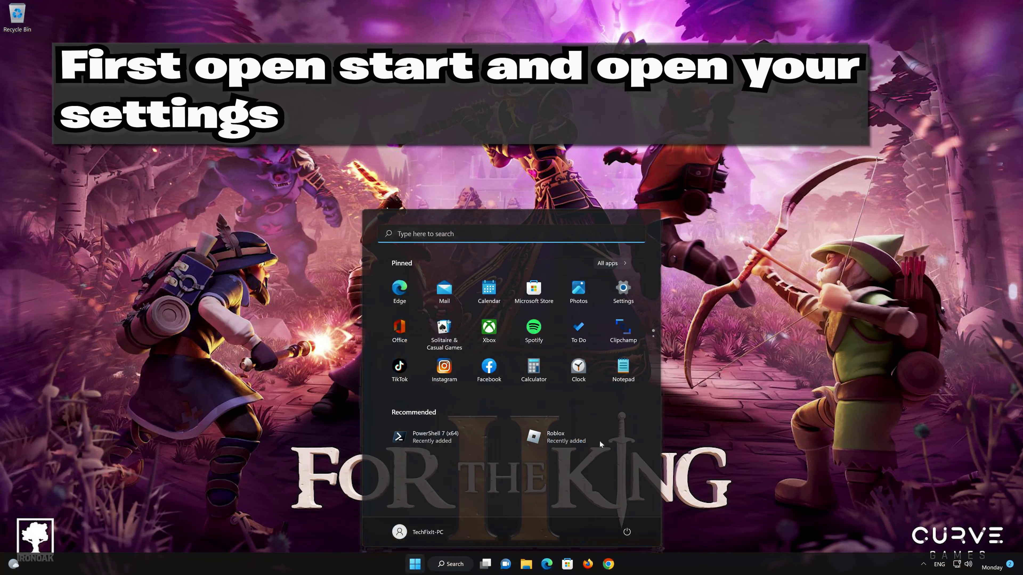
left_click(627, 293)
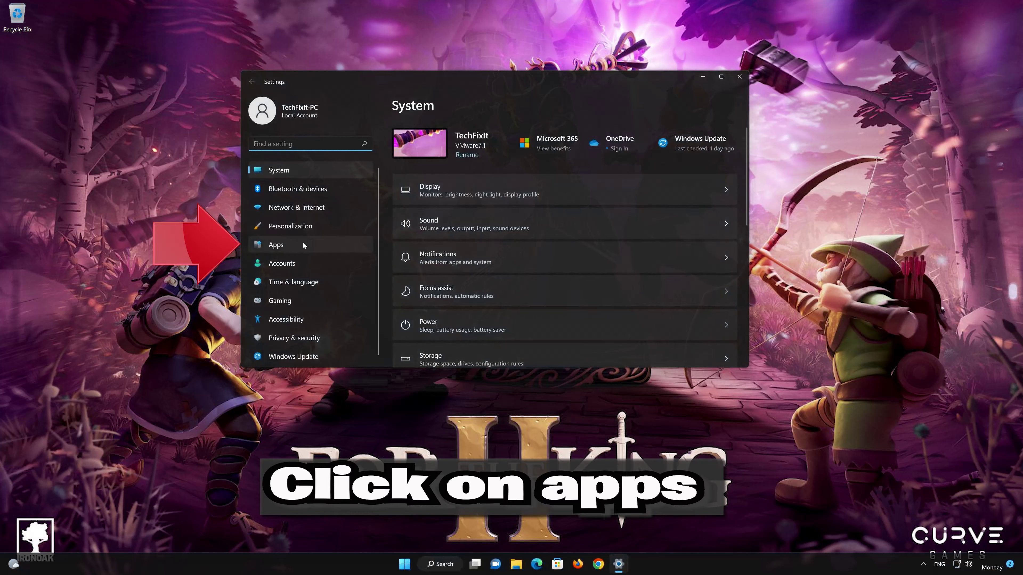
left_click(315, 241)
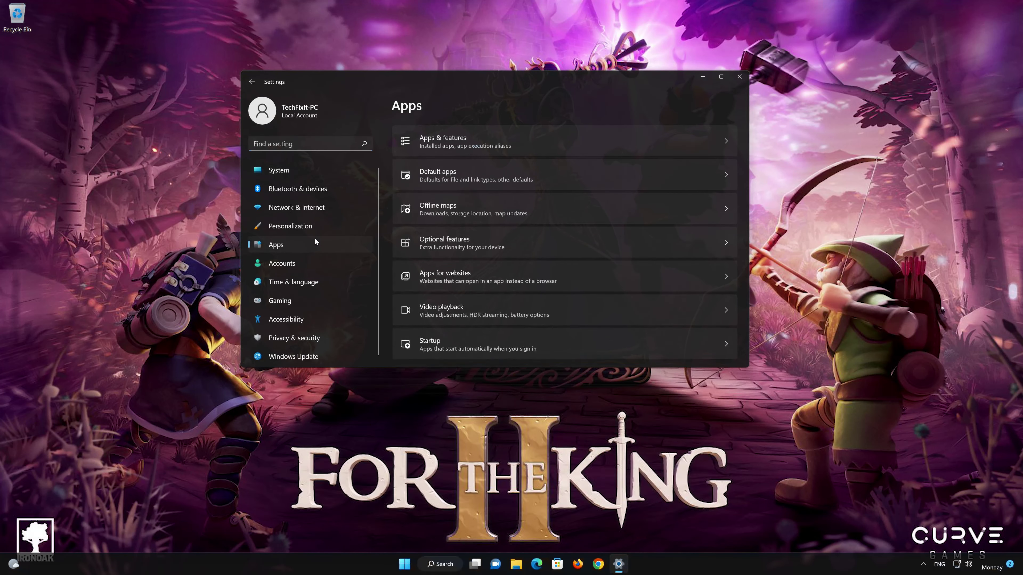
left_click(517, 138)
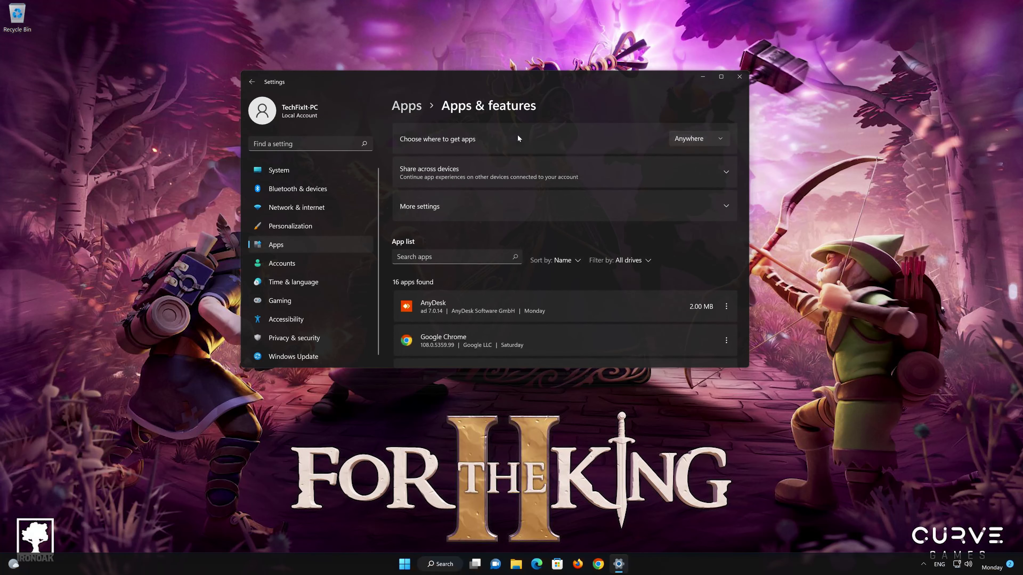
- Find Microsoft Store in the installed app list and open its advanced options
scroll(563, 247, "down", 10)
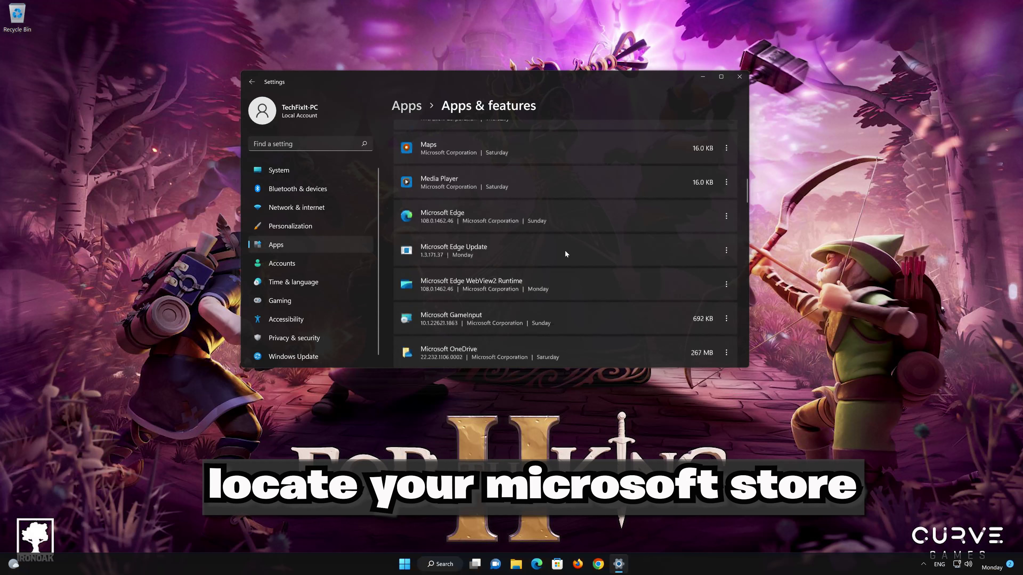
scroll(566, 251, "down", 1)
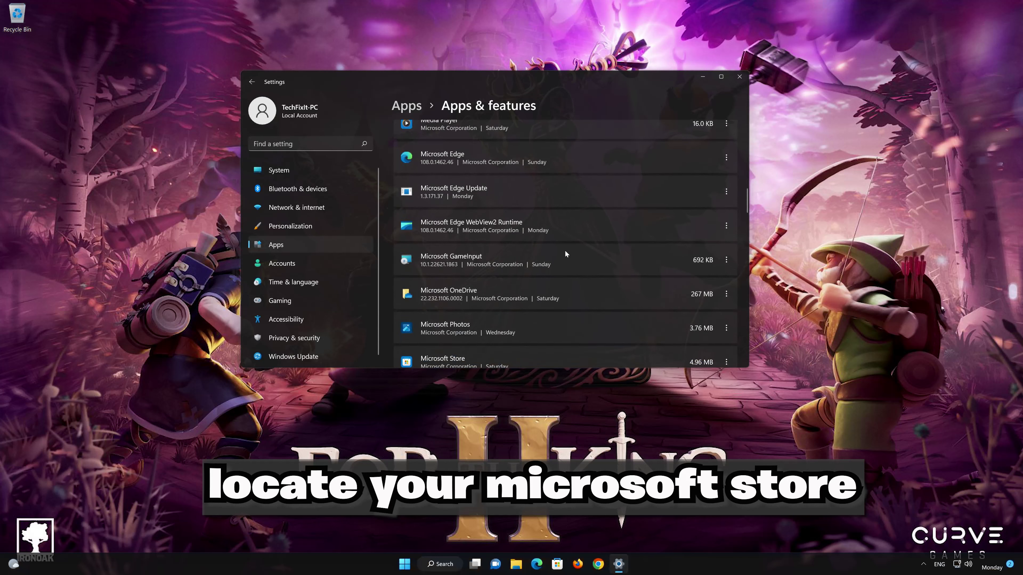
scroll(565, 250, "down", 2)
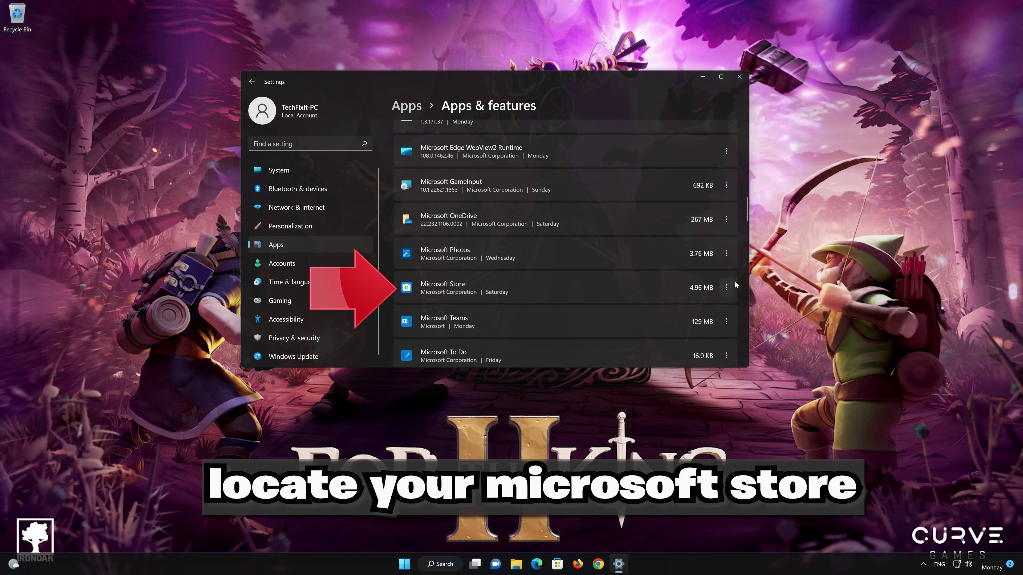
left_click(727, 288)
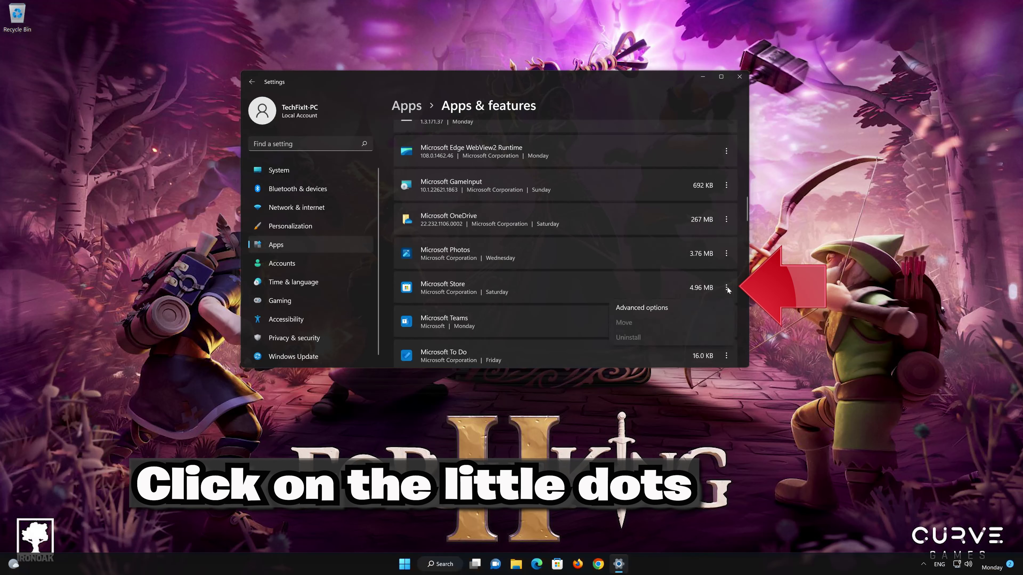
left_click(681, 307)
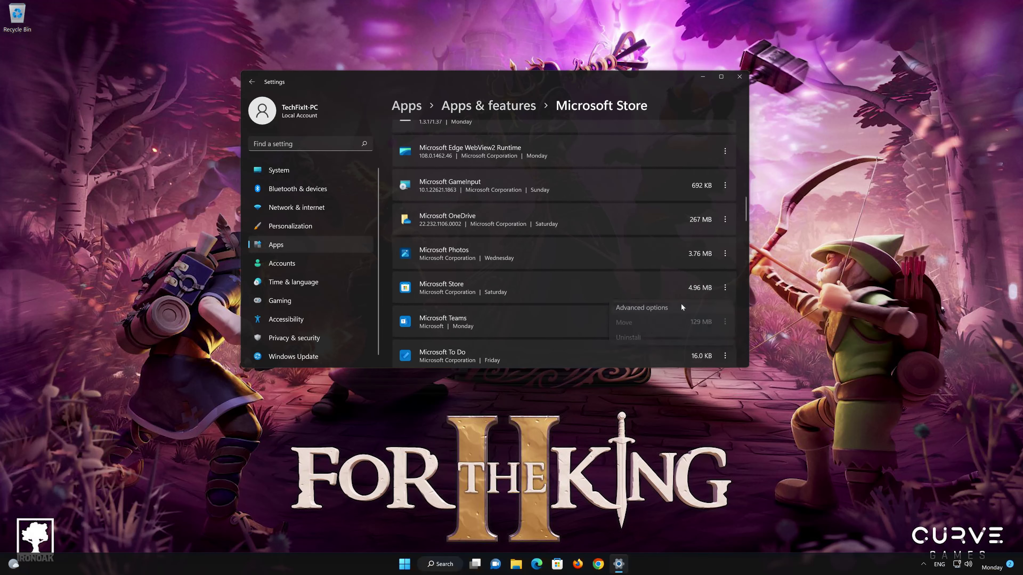
- Repair the Microsoft Store app, then reset it and confirm deleting its app data
scroll(660, 300, "down", 10)
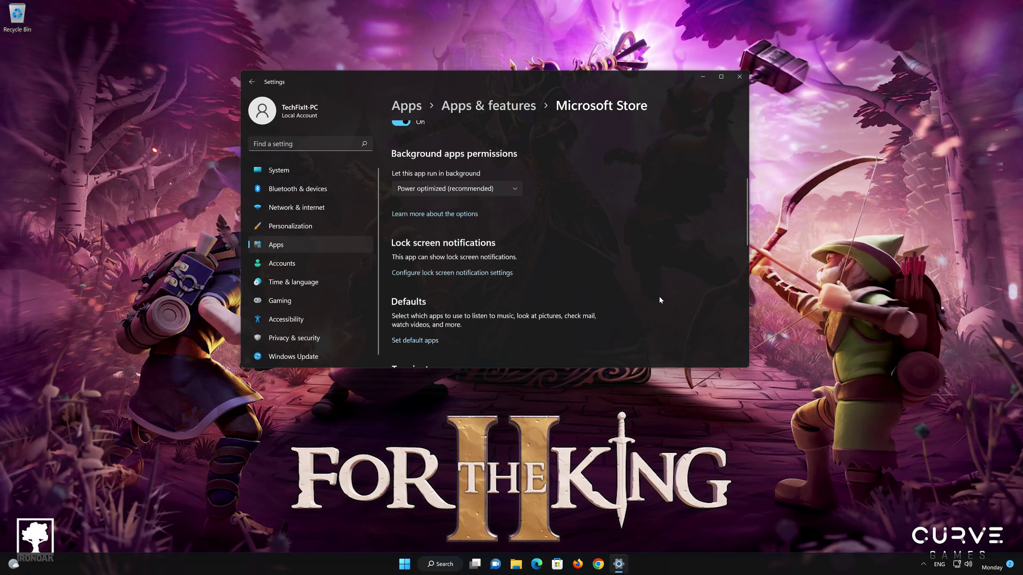
scroll(659, 298, "down", 3)
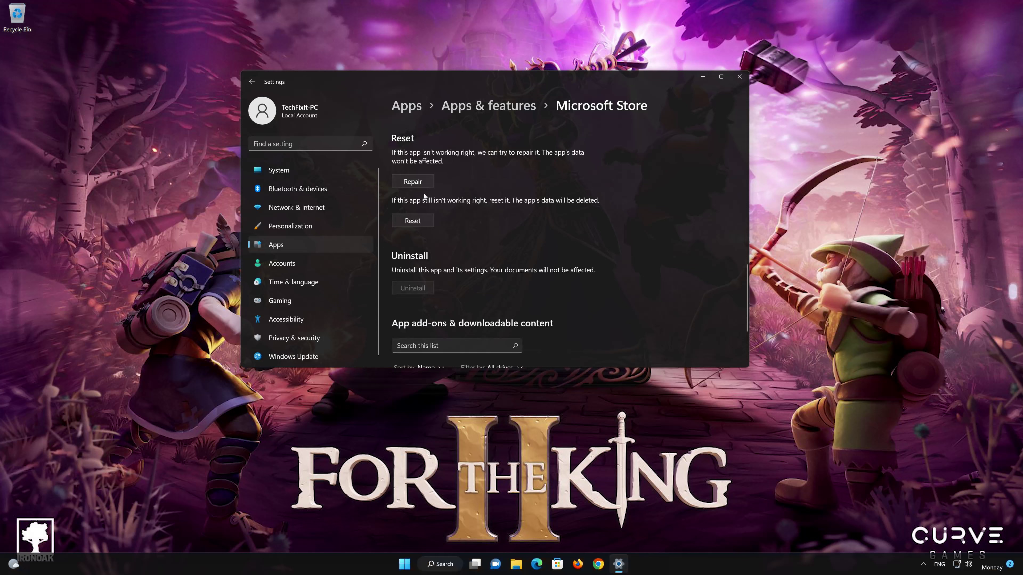
left_click(423, 182)
left_click(407, 223)
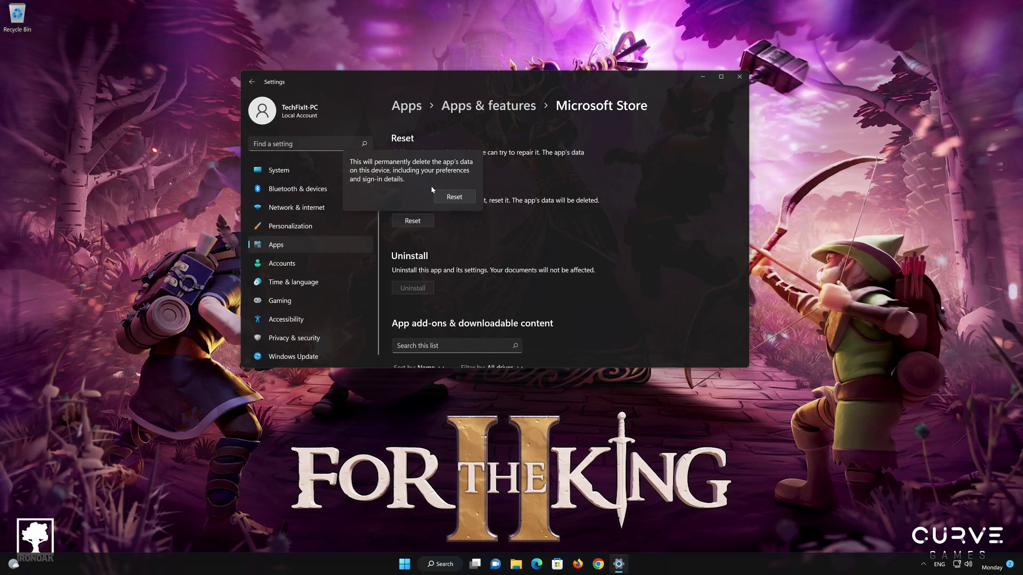
left_click(453, 199)
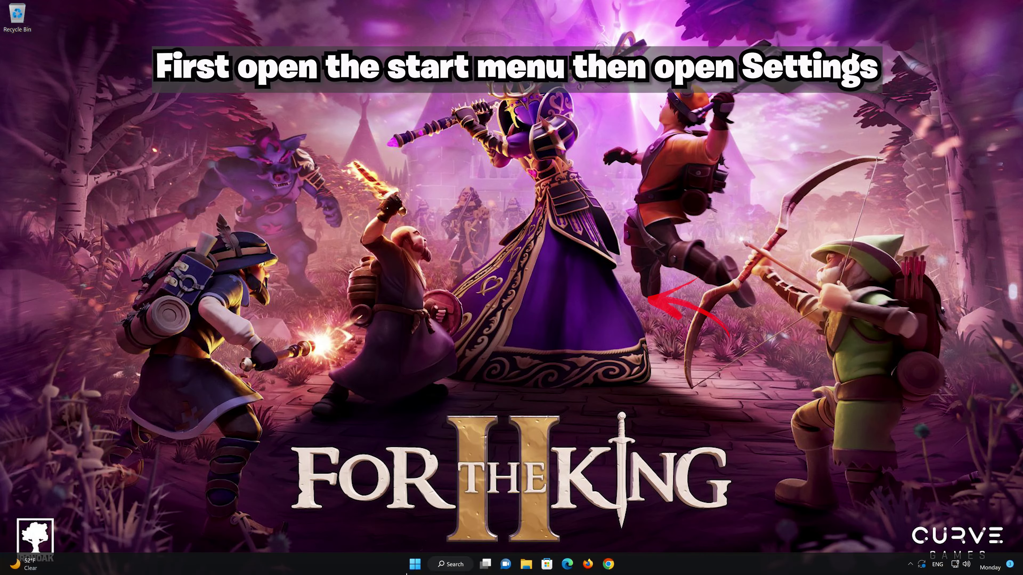
- Open Windows Settings again and go to Apps & features
left_click(414, 564)
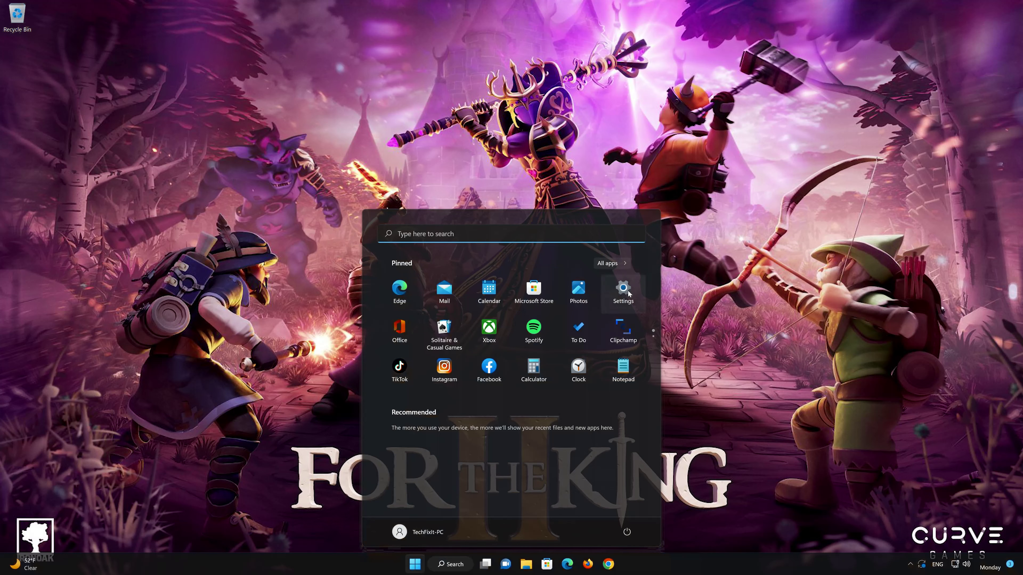
left_click(623, 297)
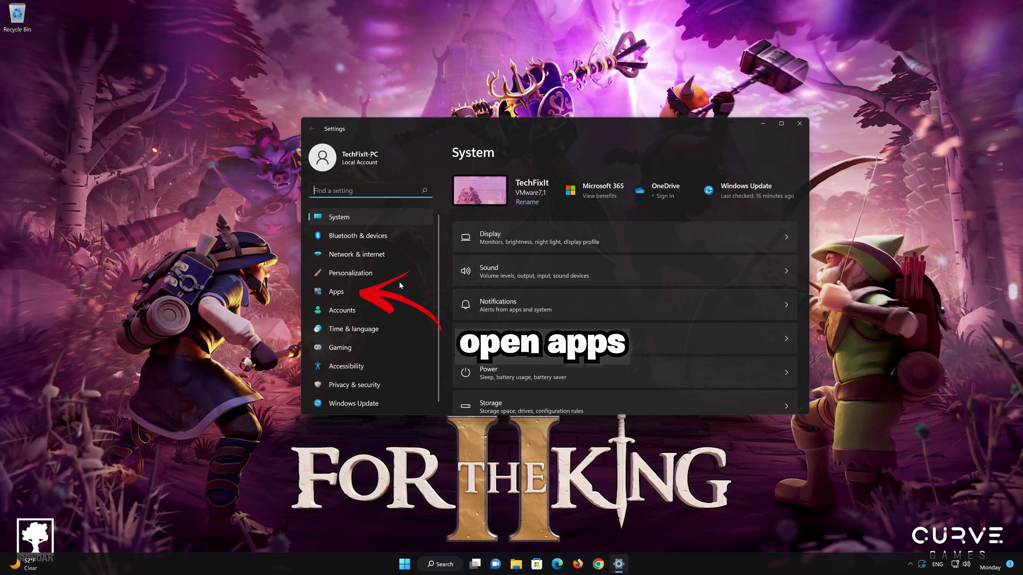
left_click(344, 291)
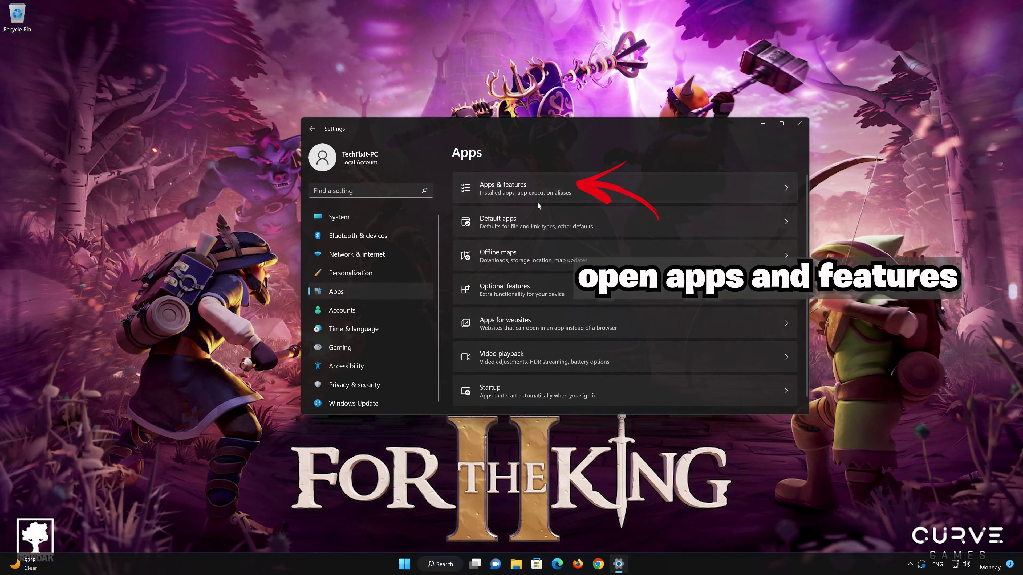
left_click(547, 191)
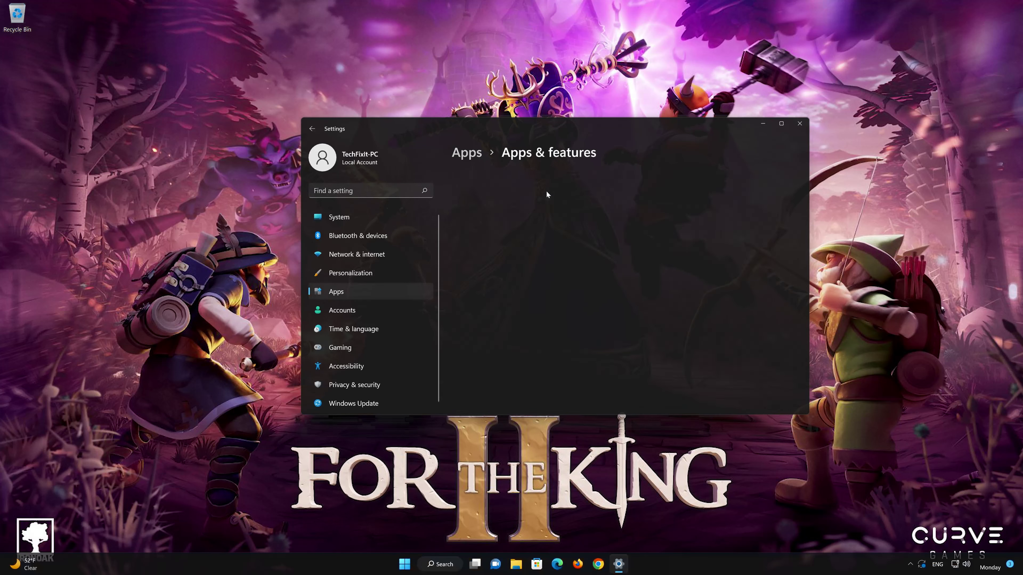
- Find Xbox in the installed app list and open its advanced options at the Reset section
scroll(641, 314, "down", 5)
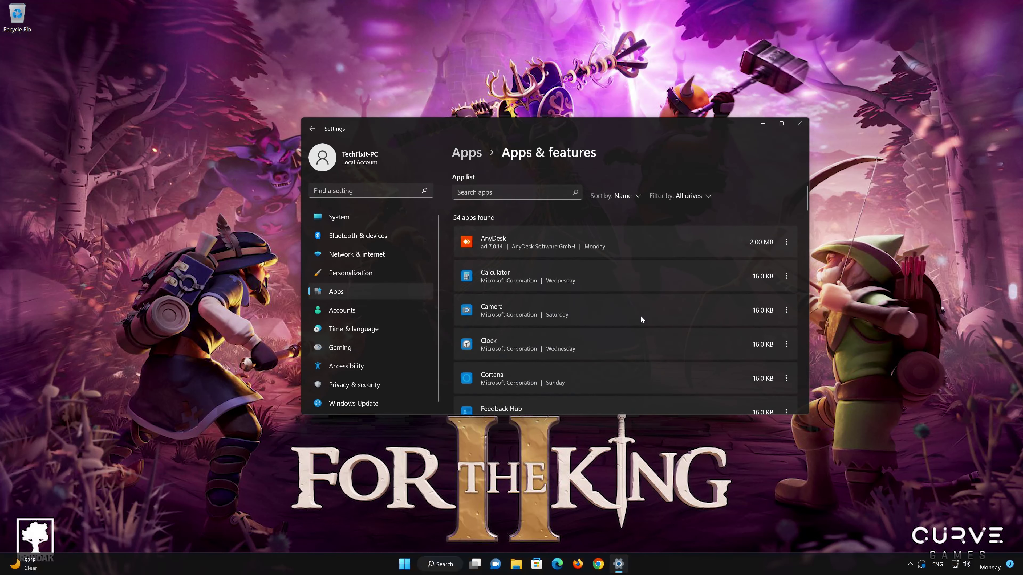
scroll(640, 317, "down", 15)
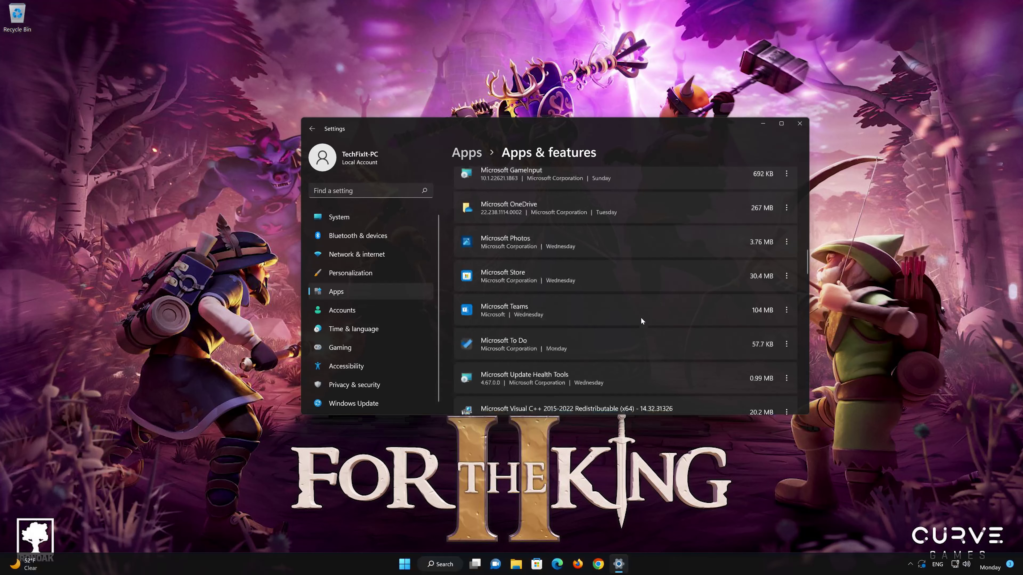
scroll(640, 319, "down", 15)
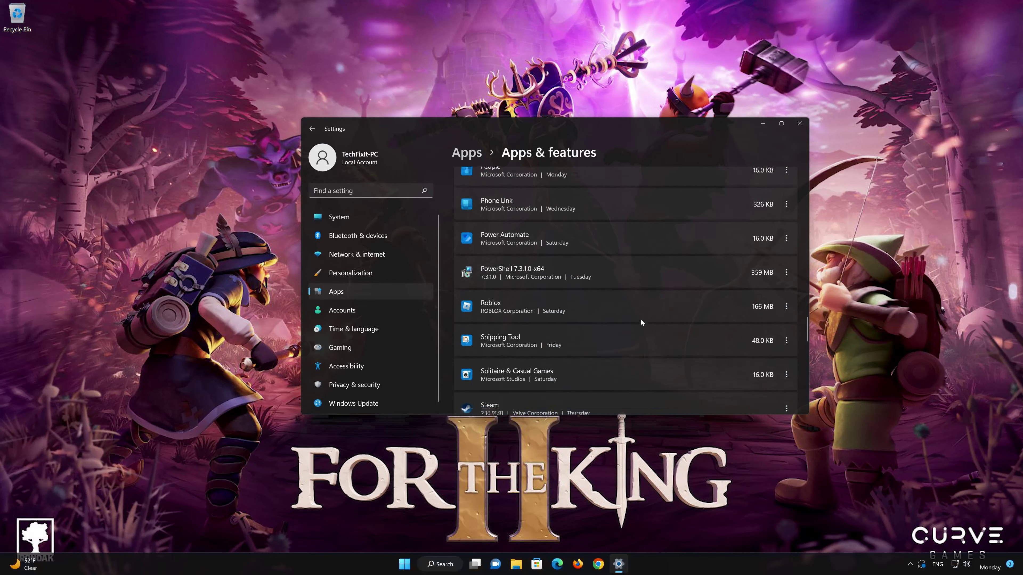
scroll(640, 320, "down", 5)
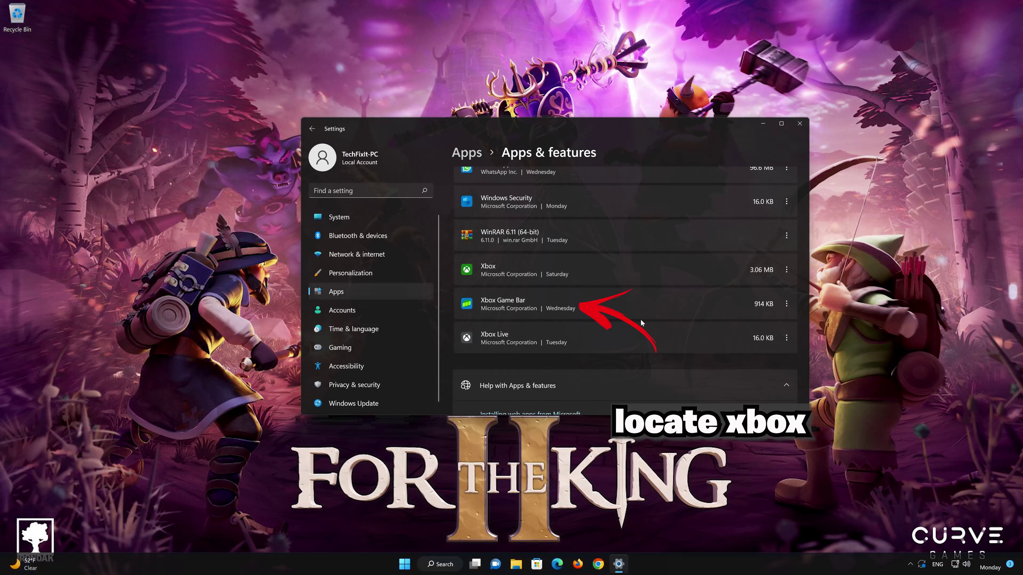
scroll(556, 303, "up", 1)
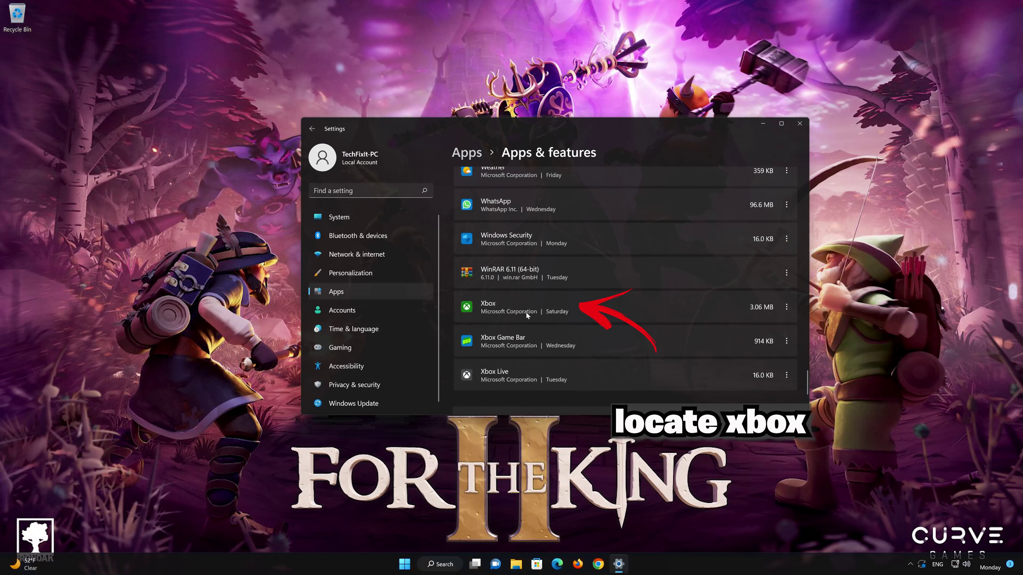
left_click(786, 308)
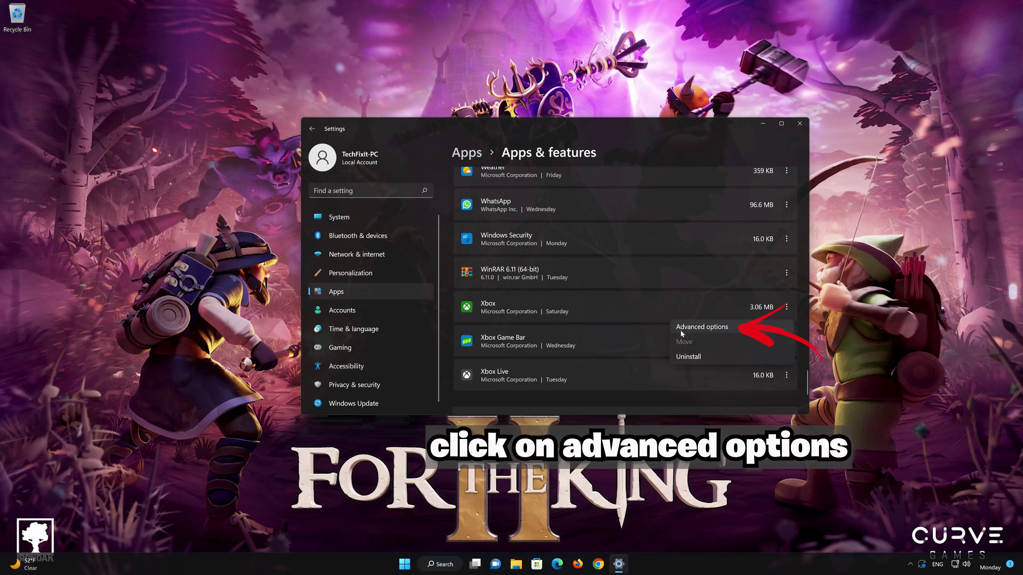
left_click(702, 326)
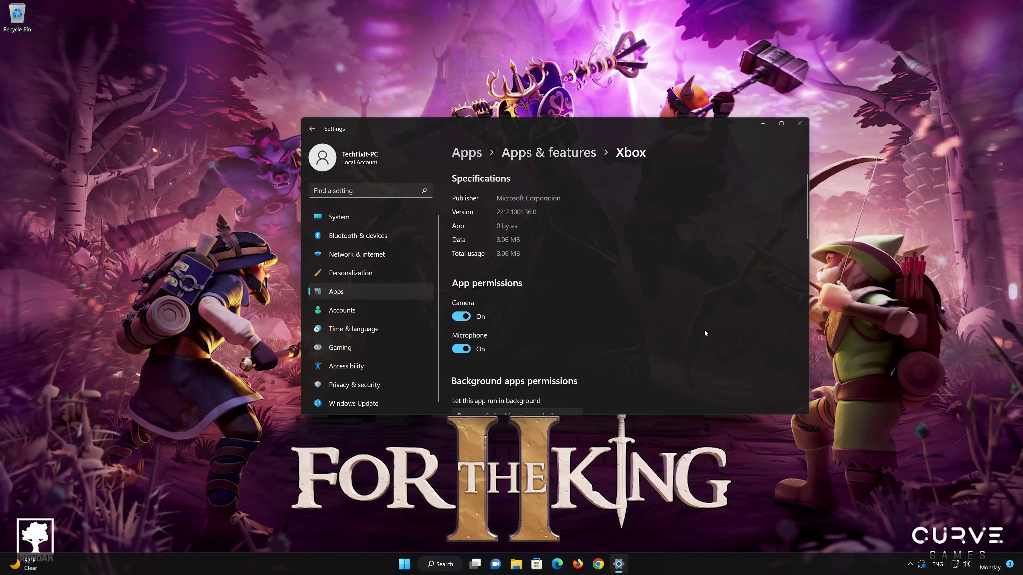
scroll(702, 328, "down", 8)
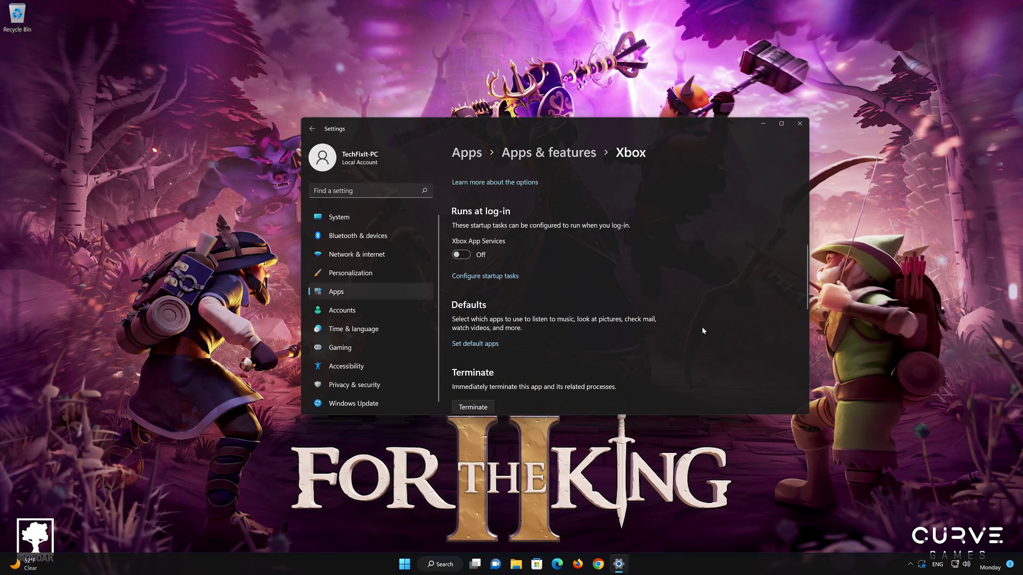
scroll(702, 328, "down", 3)
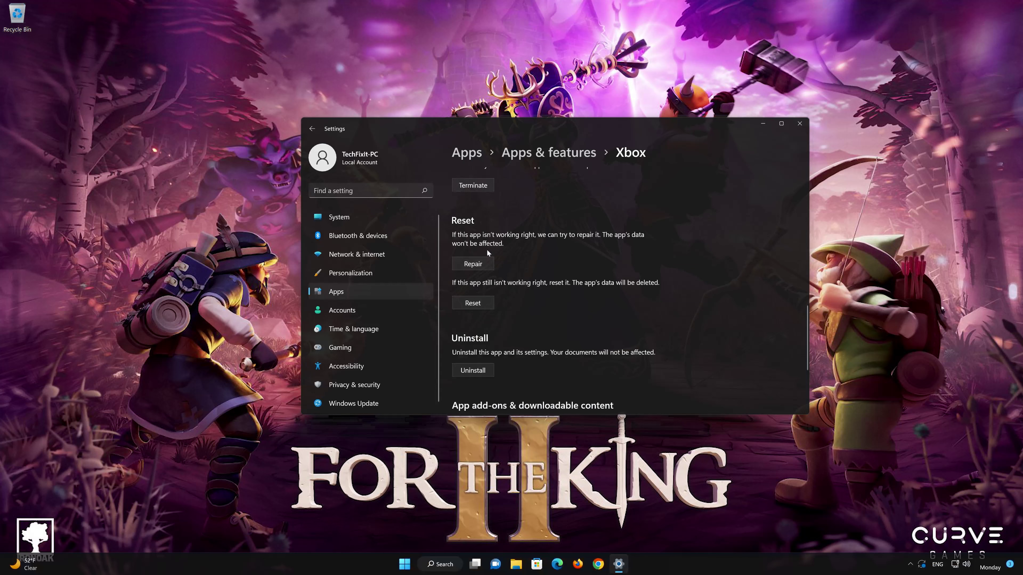
- Repair the Xbox app, then reset it and confirm deleting its app data
left_click(470, 264)
left_click(476, 305)
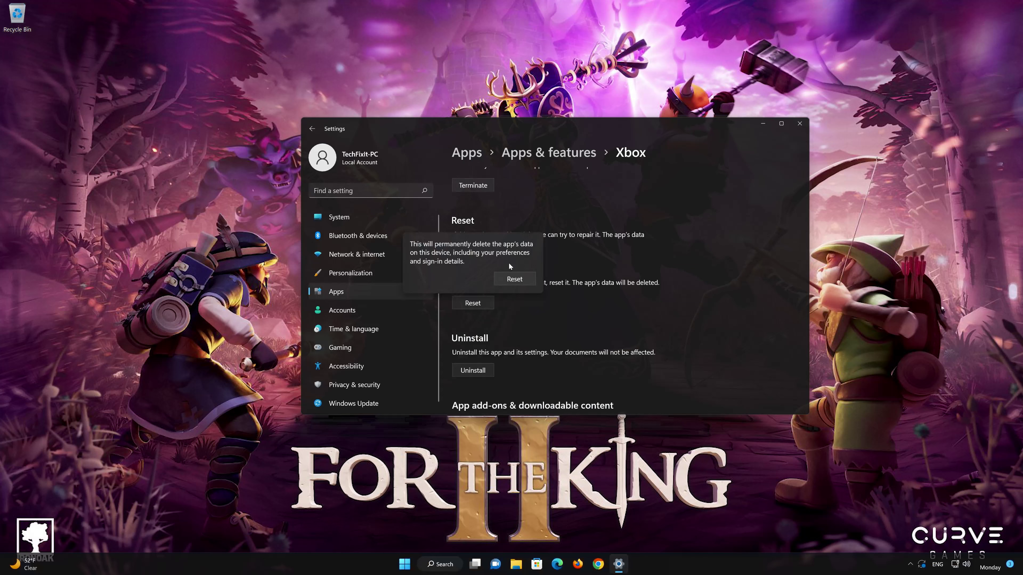
left_click(518, 278)
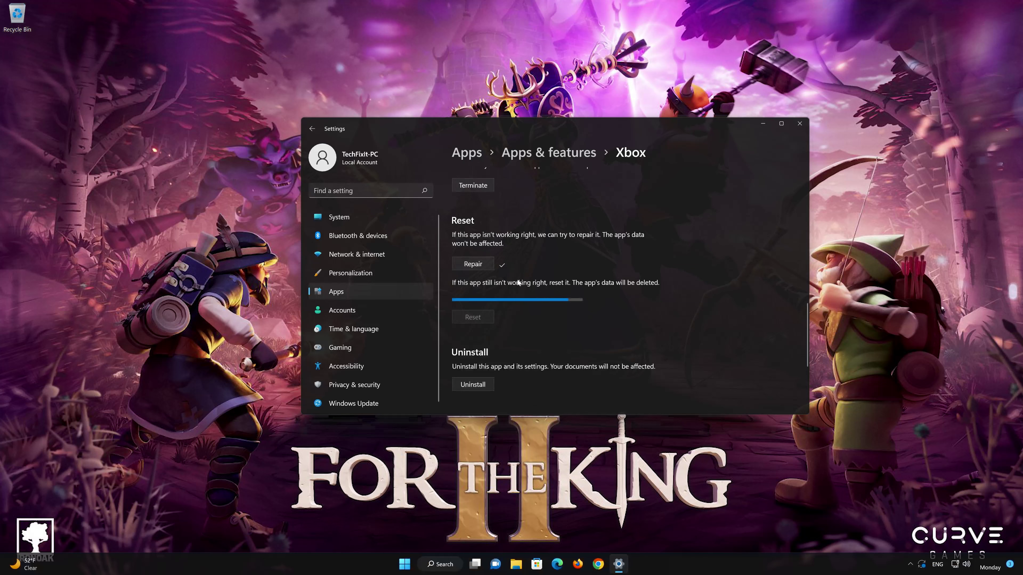
- Uninstall the Xbox app, confirm the removal and close Windows Settings
scroll(517, 302, "down", 2)
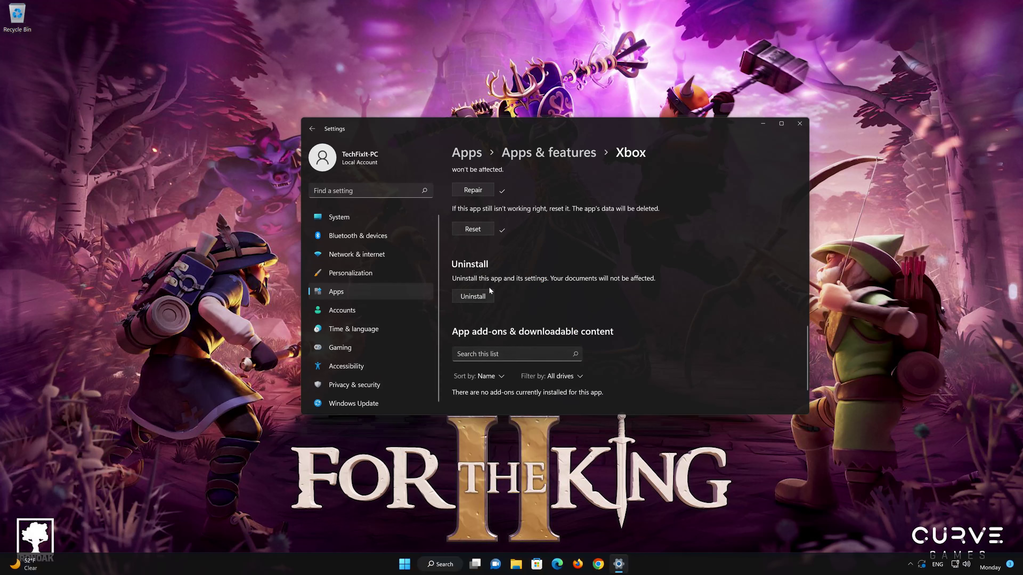
left_click(473, 296)
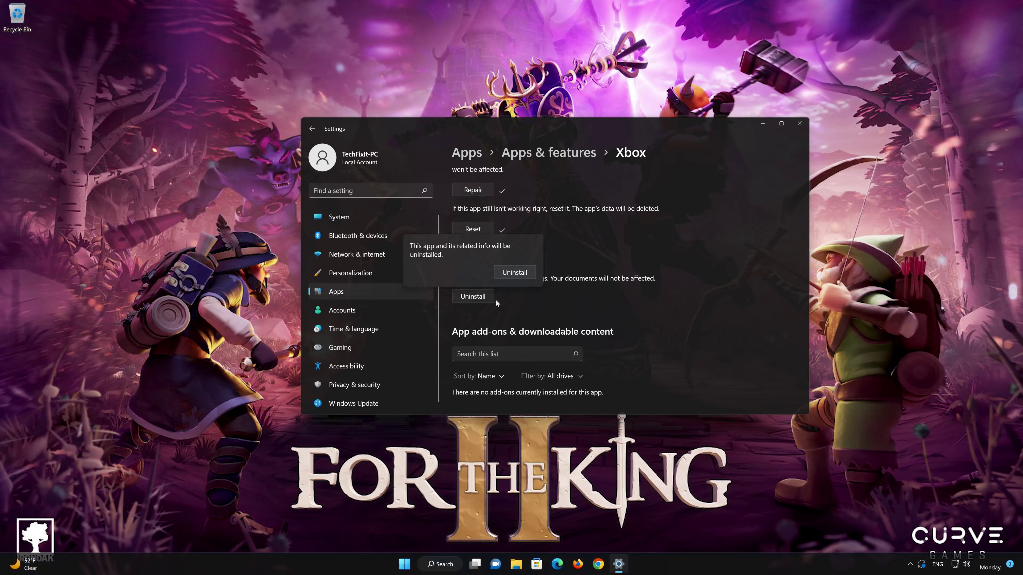
left_click(519, 275)
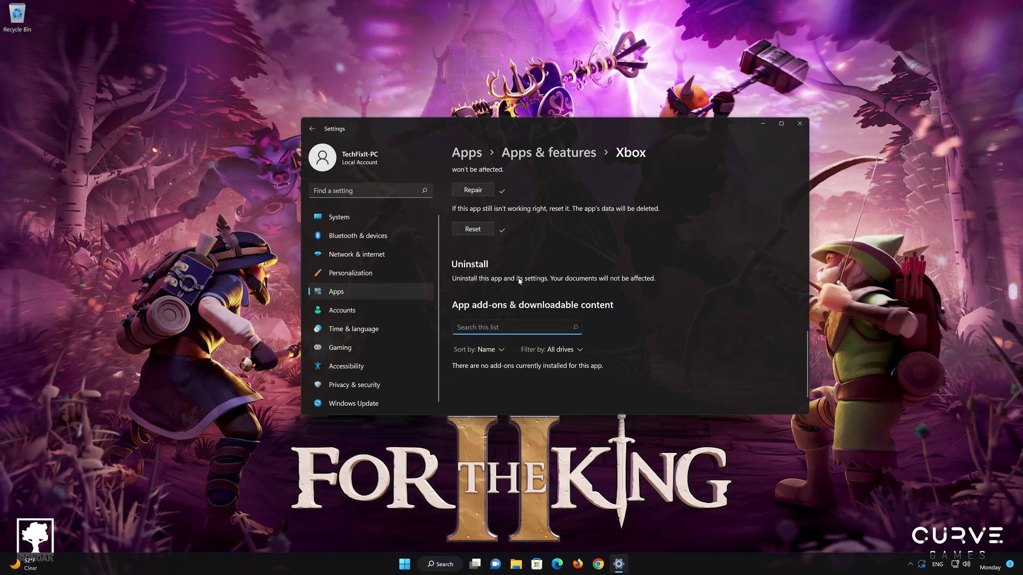
left_click(800, 124)
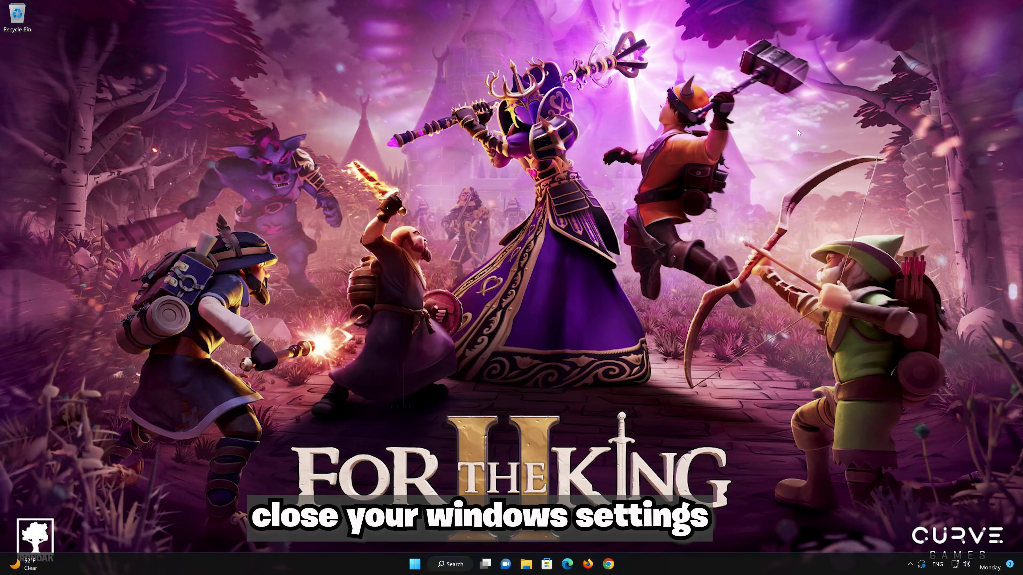
- Open Microsoft Store, search for "xbox" and install the Xbox app by Microsoft Corporation
left_click(546, 565)
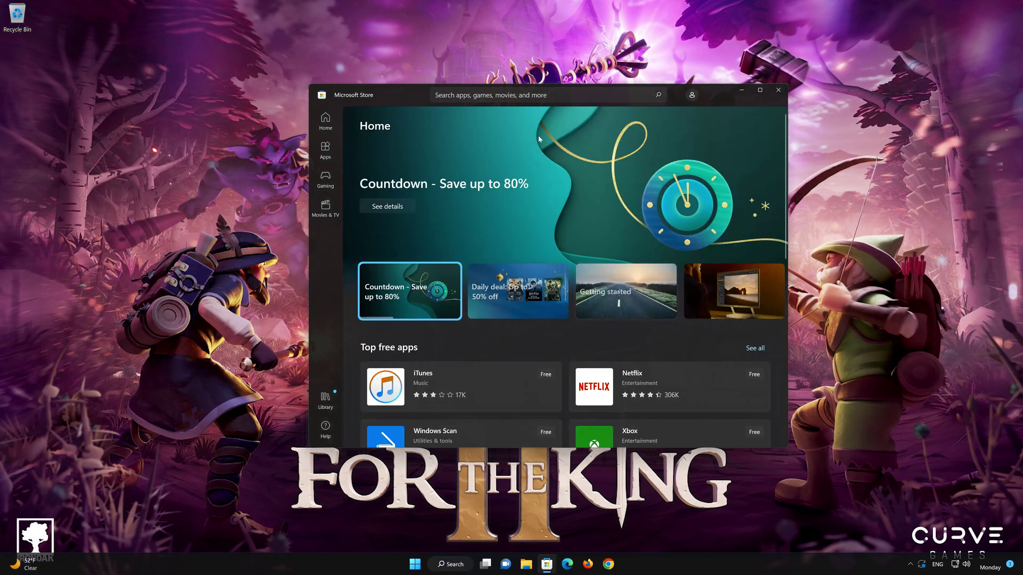
left_click(536, 95)
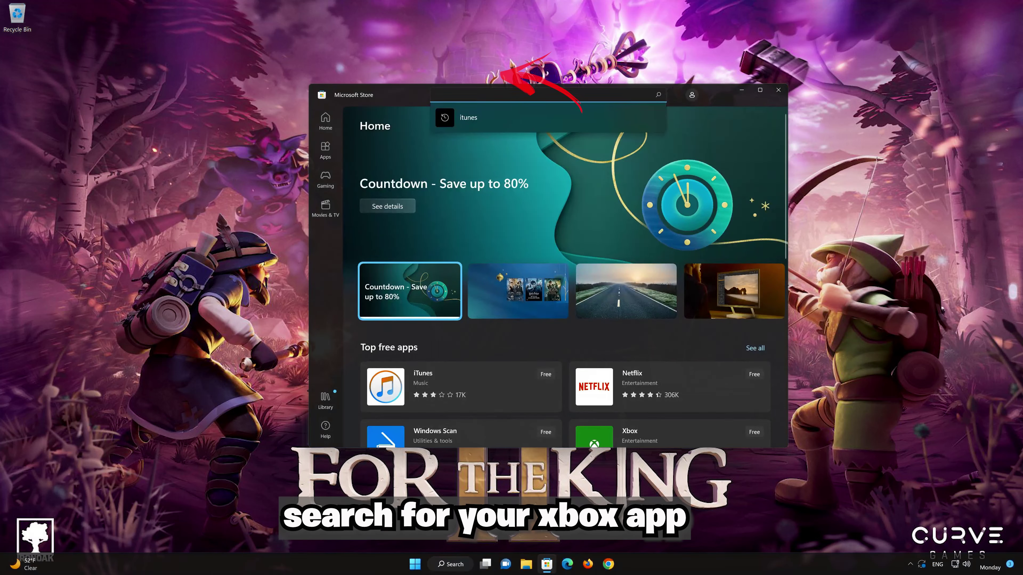
type("xbox")
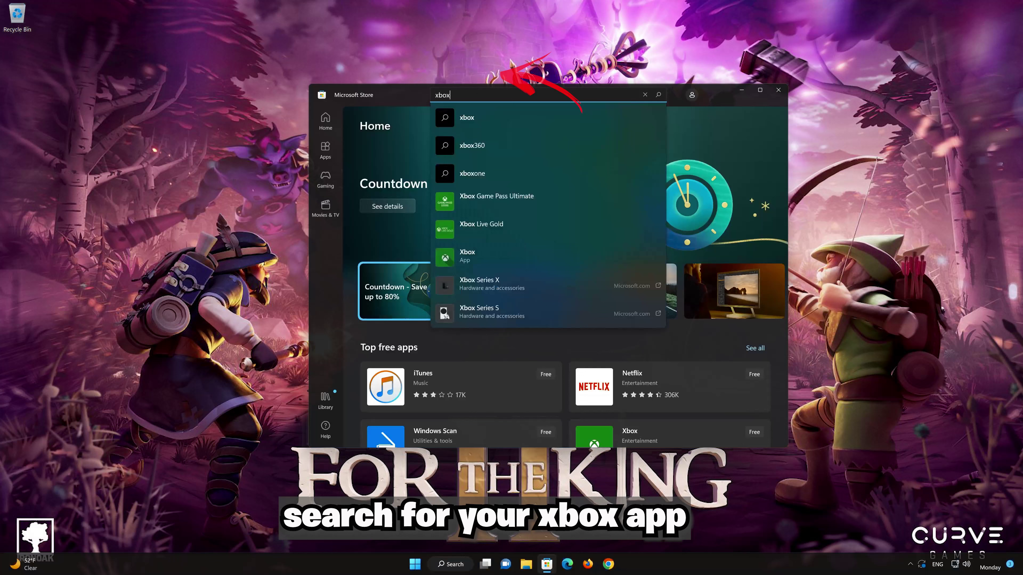
left_click(482, 257)
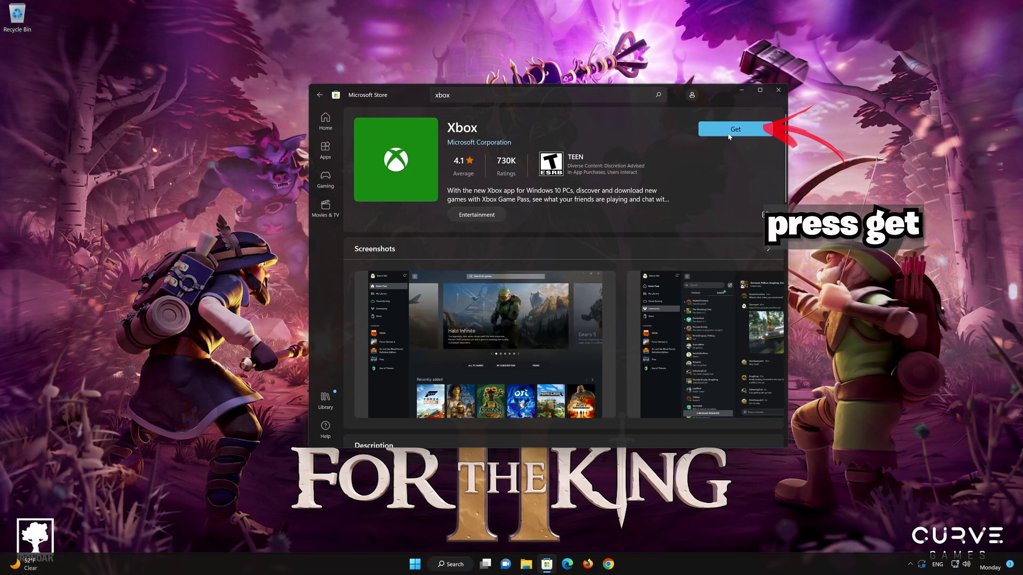
left_click(728, 133)
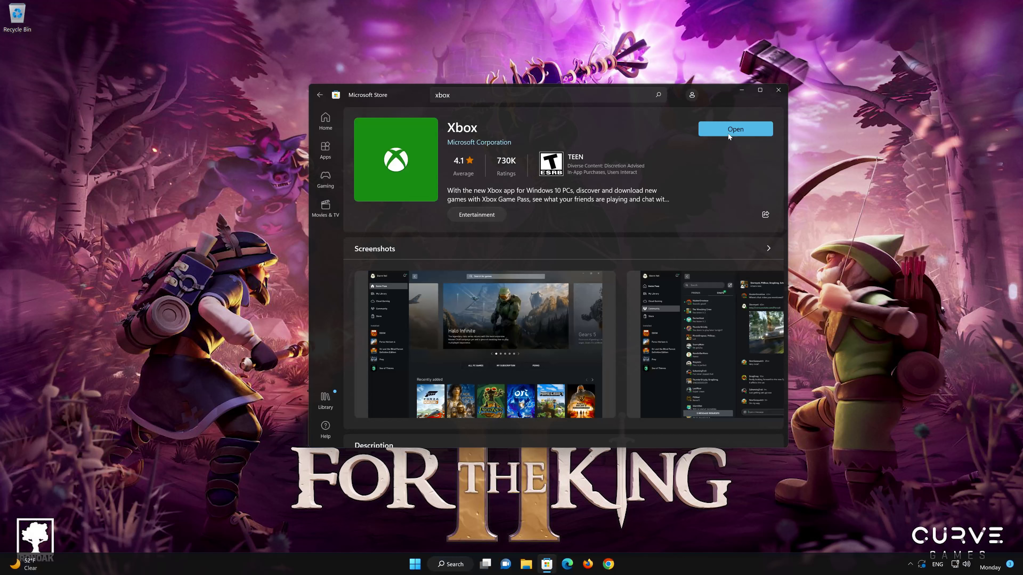
- Launch the reinstalled Xbox app and open its game catalog without signing in
left_click(750, 128)
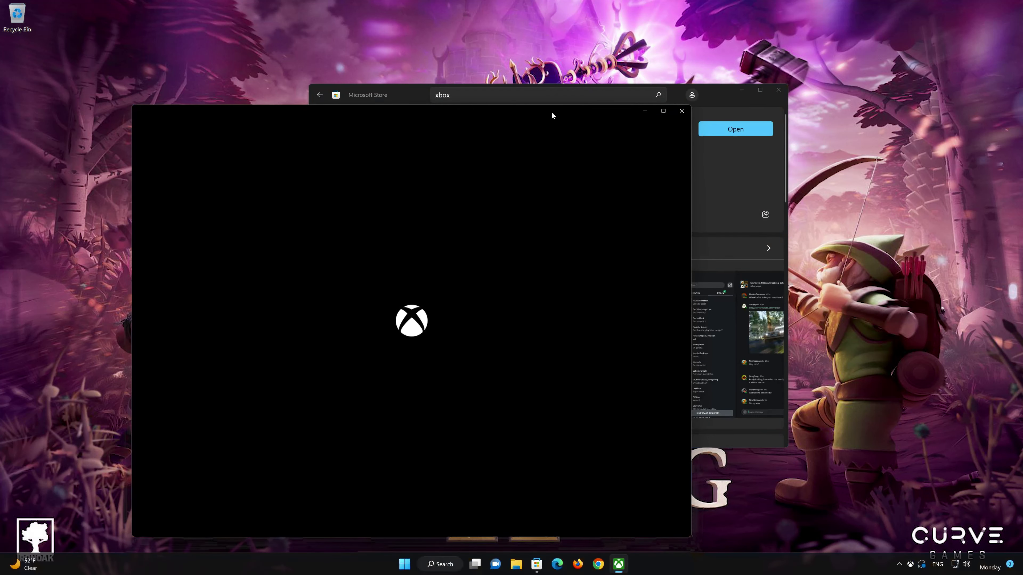
left_click_drag(551, 112, 682, 64)
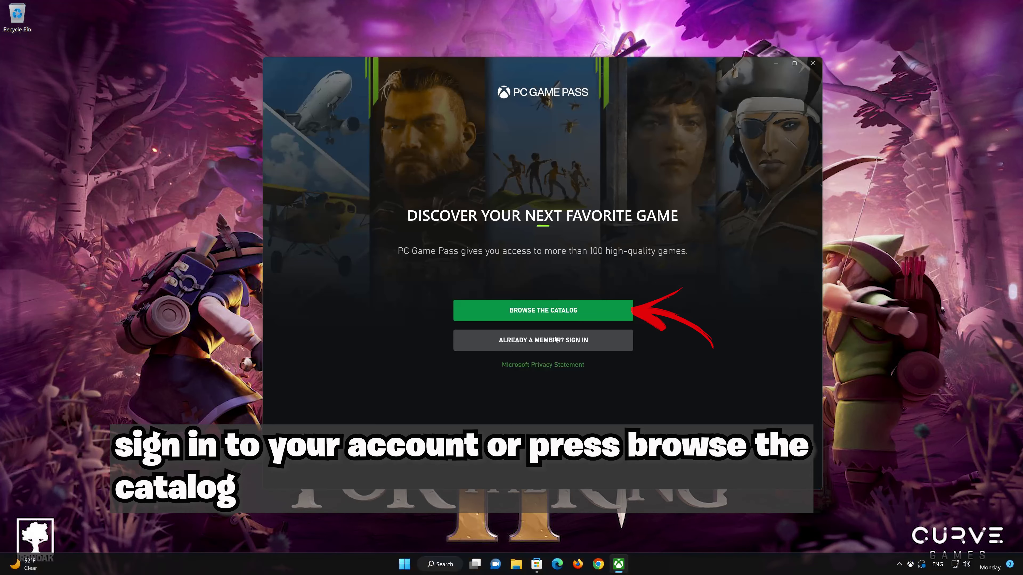
left_click(565, 310)
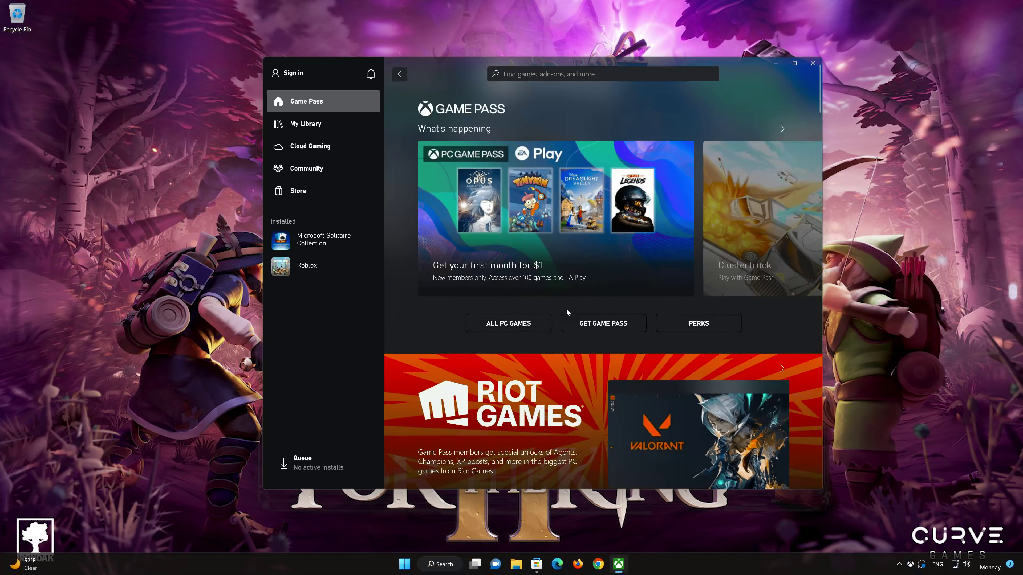
- Look through the Game Pass catalog, then close both the Xbox app and Microsoft Store
scroll(565, 312, "down", 12)
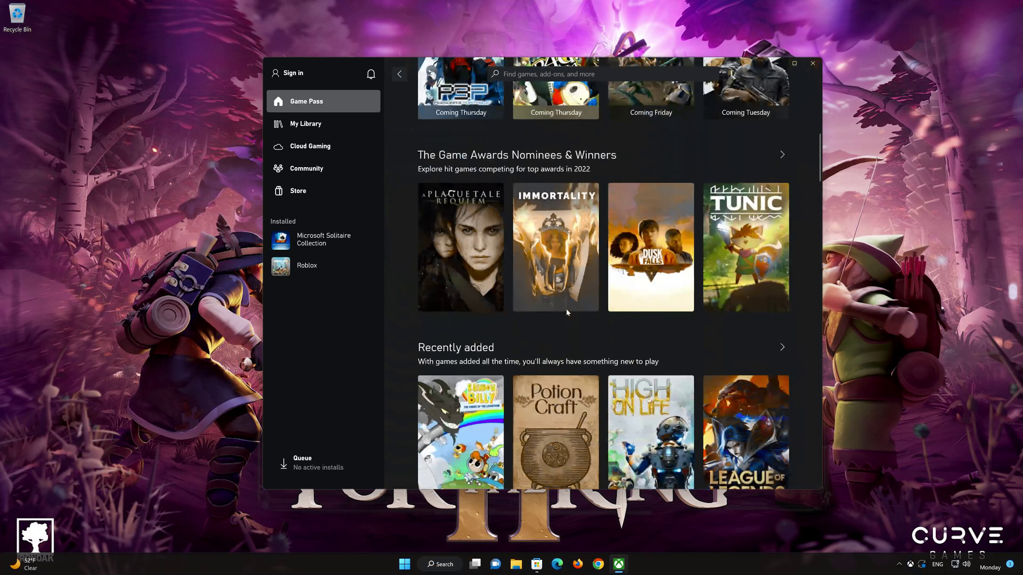
scroll(567, 312, "down", 6)
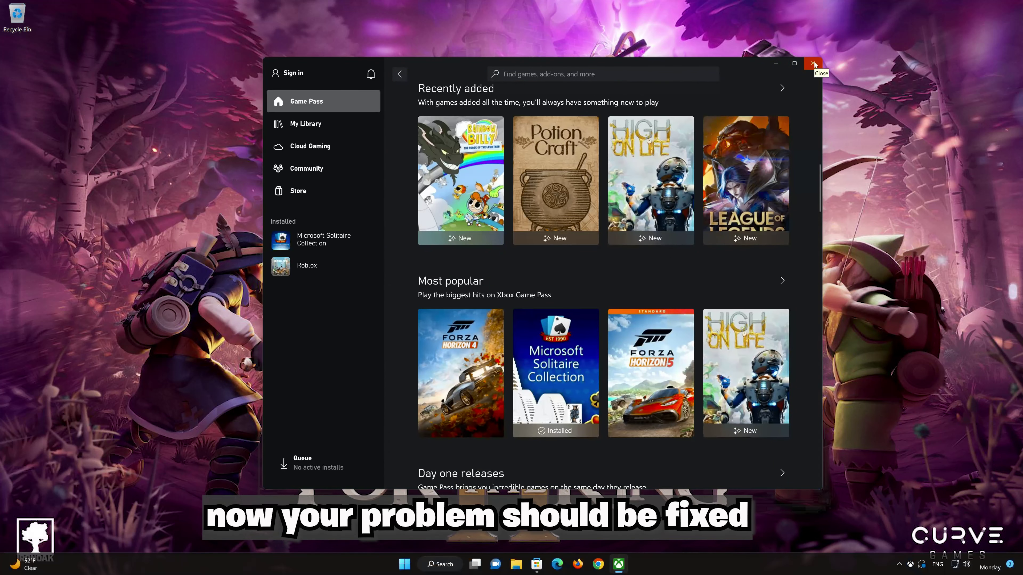
left_click(814, 62)
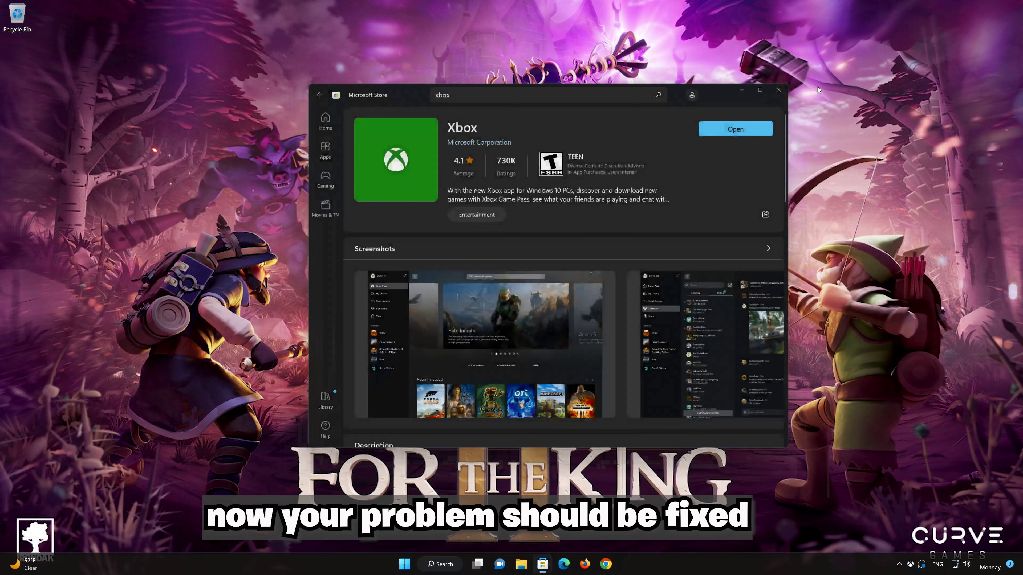
left_click(784, 90)
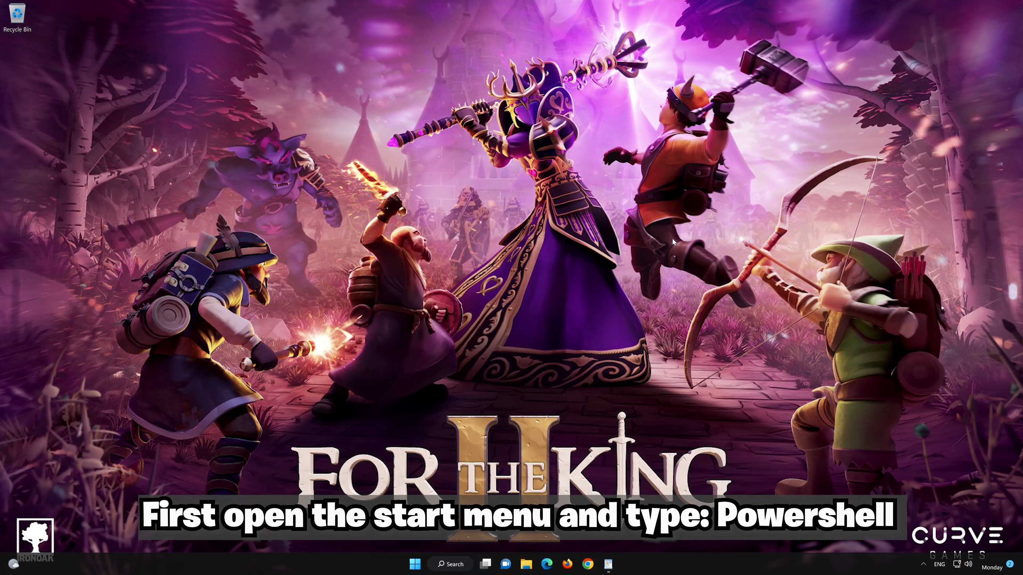
- Search Windows for "powershell", run PowerShell 7 (x64) as administrator with elevation allowed, and move its window toward the middle of the desktop
left_click(415, 564)
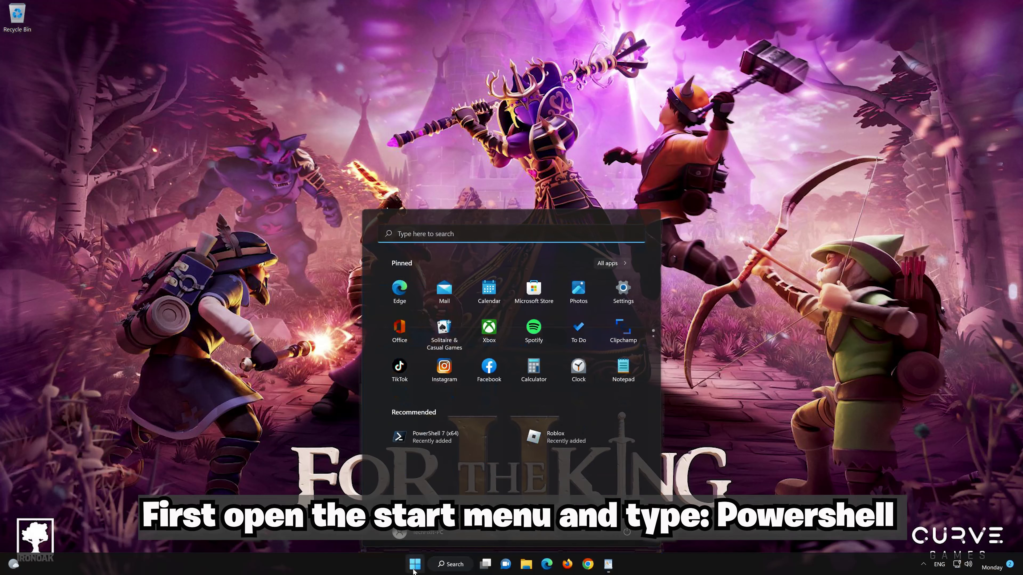
type("powers")
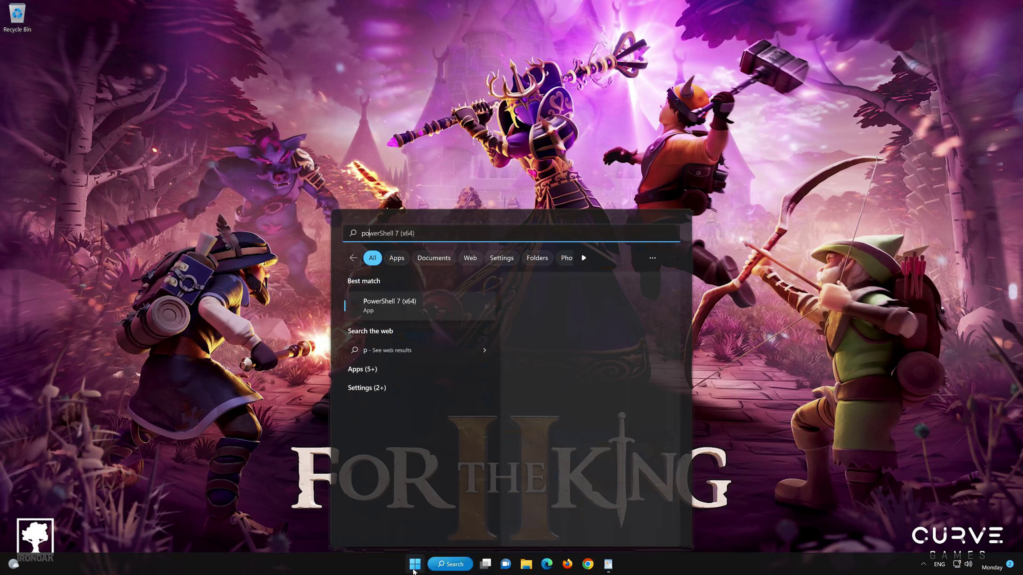
type("hell")
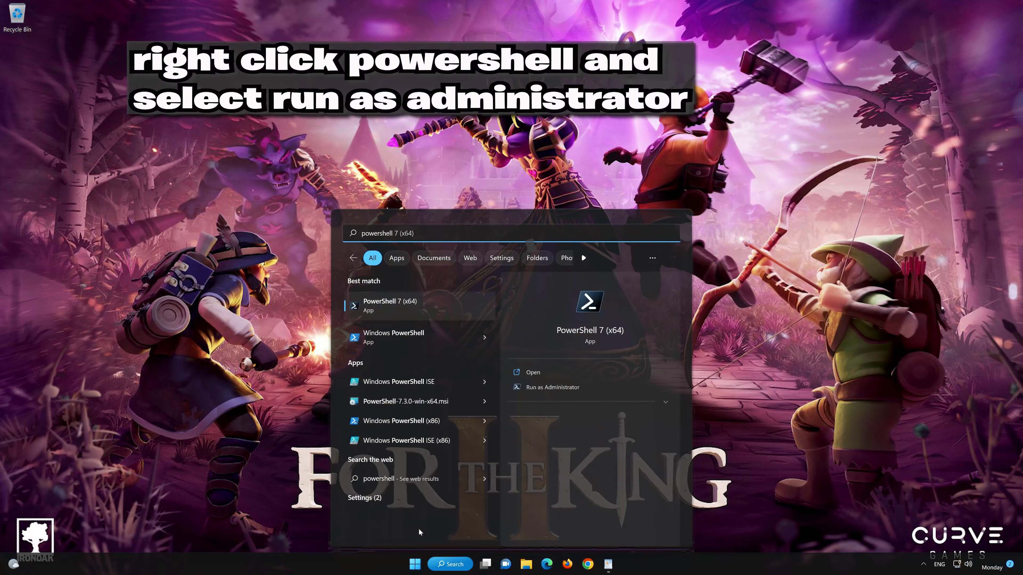
right_click(435, 307)
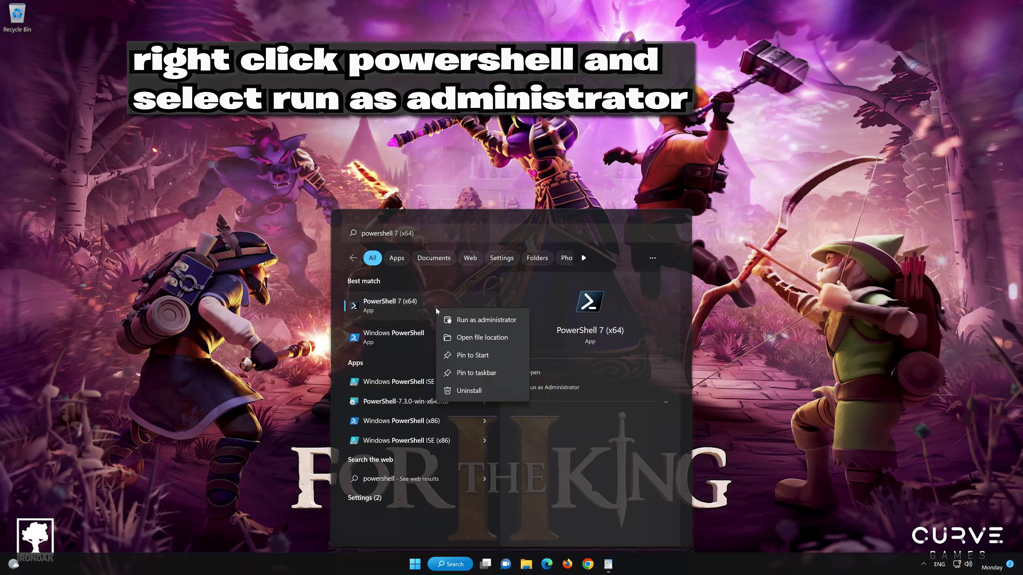
left_click(495, 322)
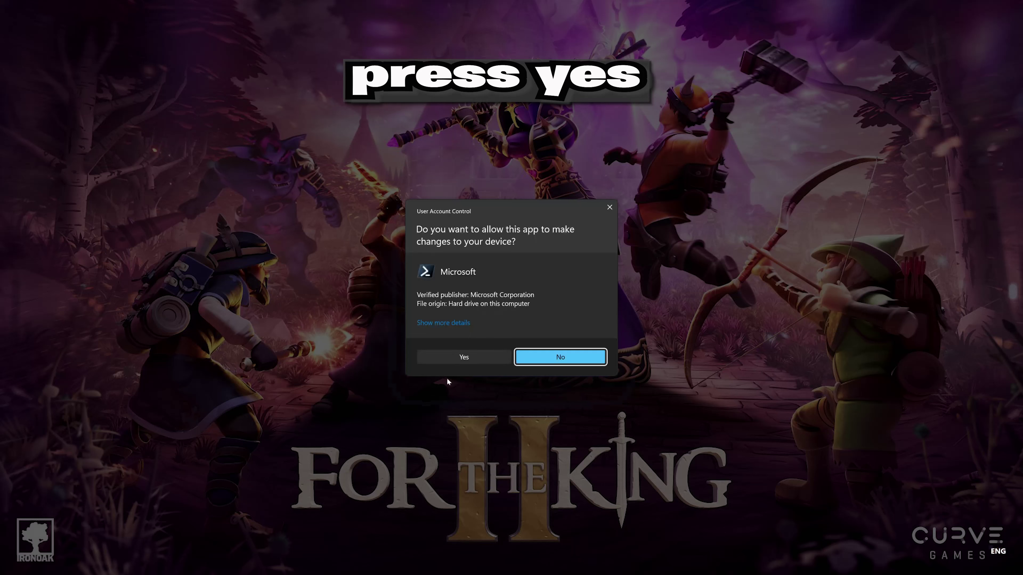
left_click(463, 357)
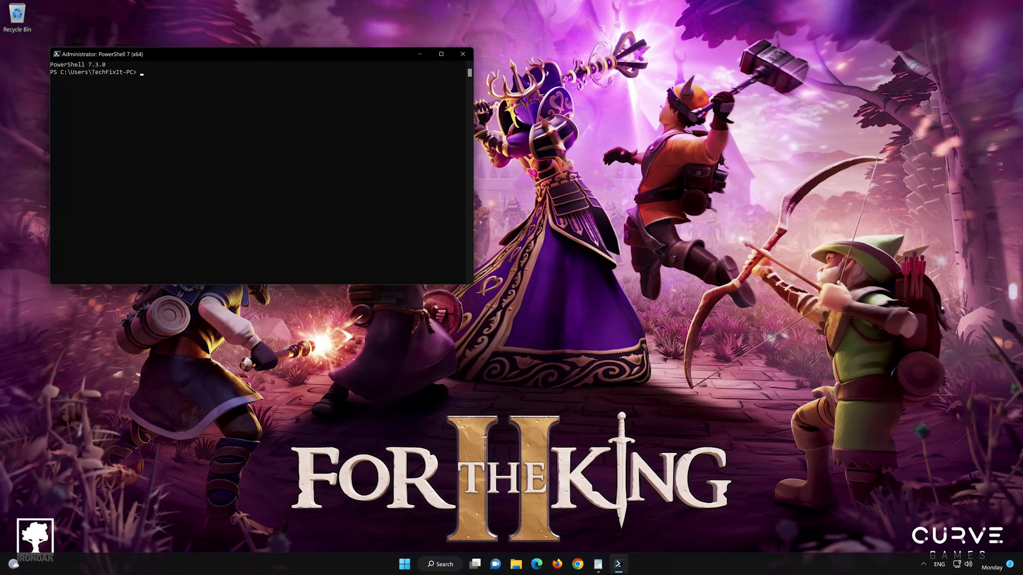
left_click_drag(321, 57, 607, 112)
- Switch to the WordPad document, copy the first command, which targets *WindowsStore* for all users, and minimize WordPad
left_click(598, 564)
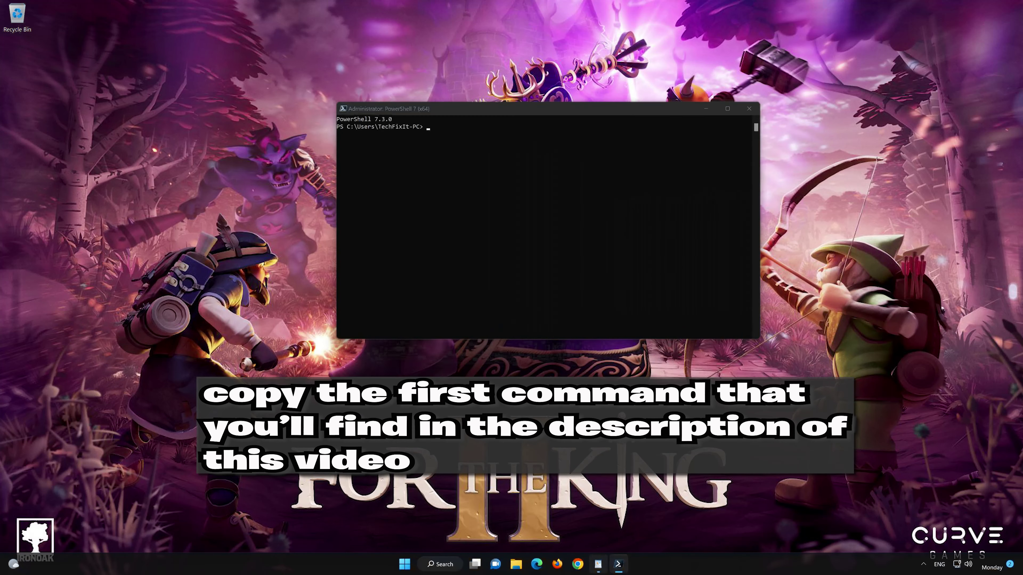
left_click_drag(626, 165, 400, 155)
right_click(417, 157)
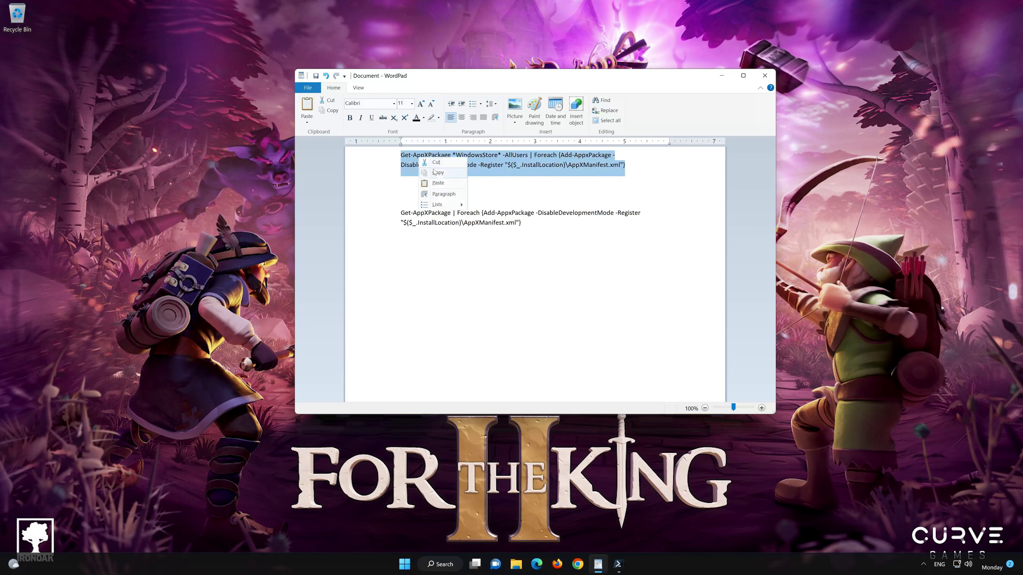
left_click(438, 177)
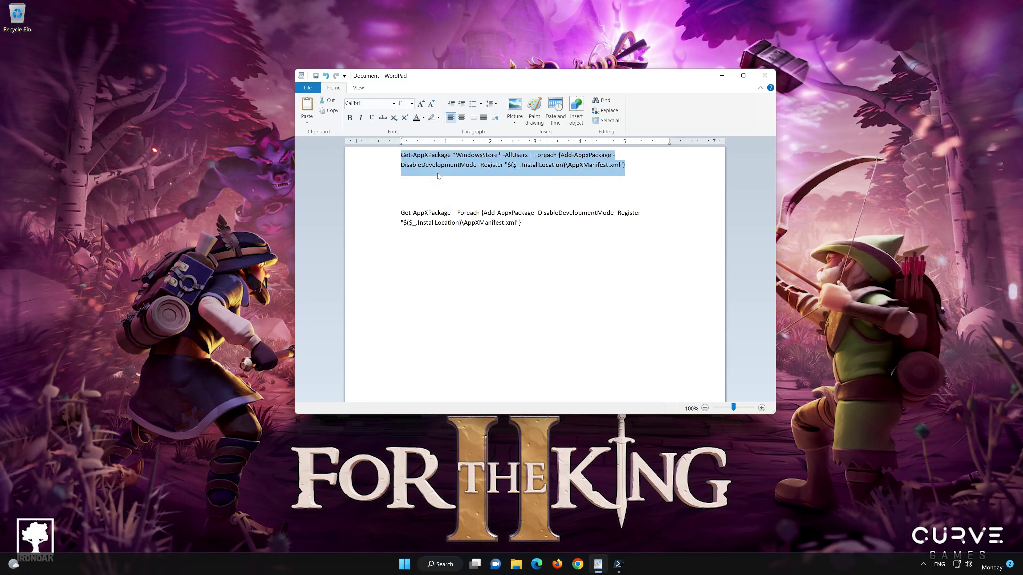
left_click(722, 77)
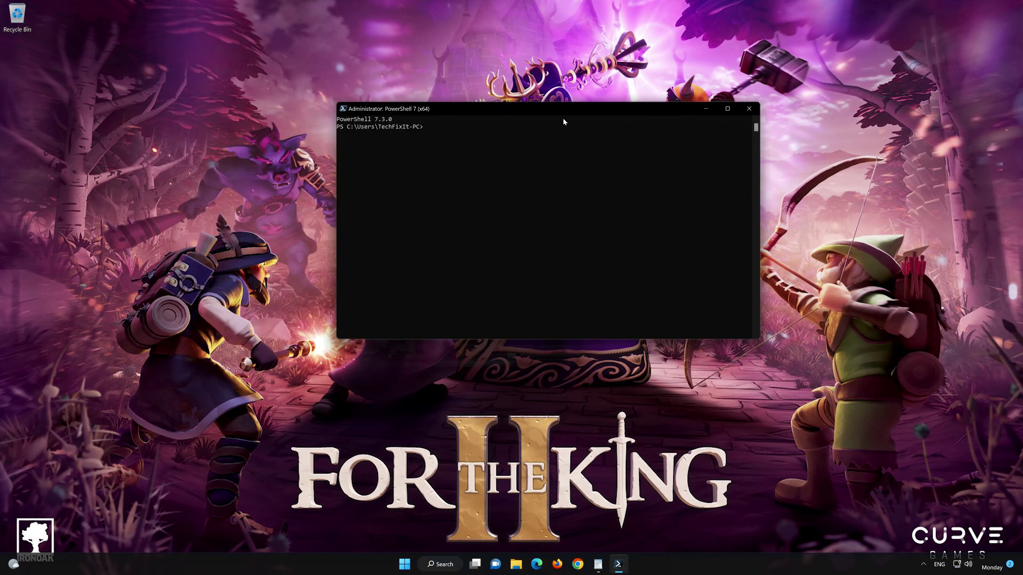
- Paste and run Get-AppXPackage *WindowsStore* -AllUsers | Foreach {Add-AppxPackage -DisableDevelopmentMode -Register "$($_.InstallLocation)\AppXManifest.xml"} in the administrator PowerShell
right_click(554, 106)
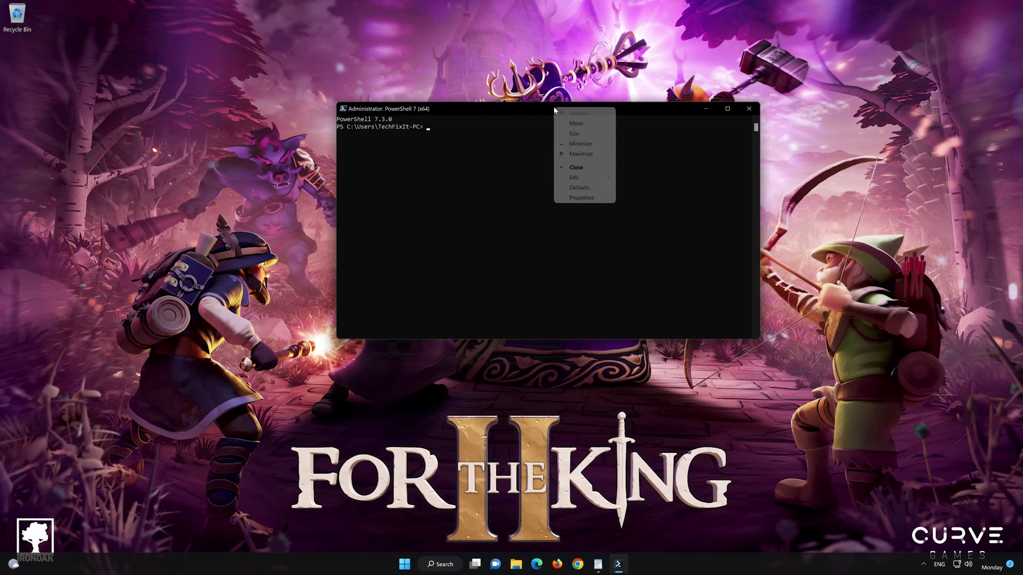
mouse_move(582, 179)
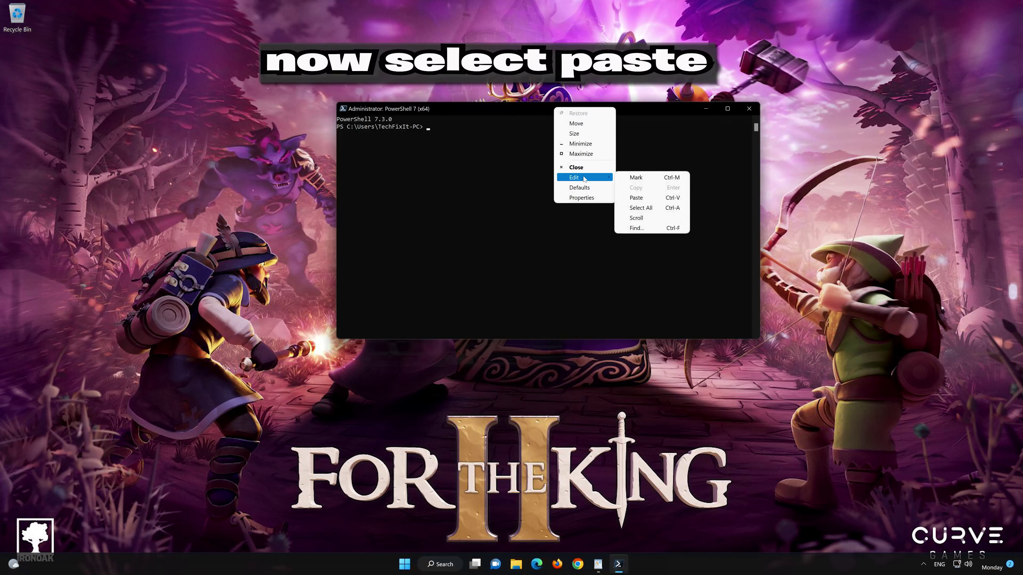
left_click(664, 197)
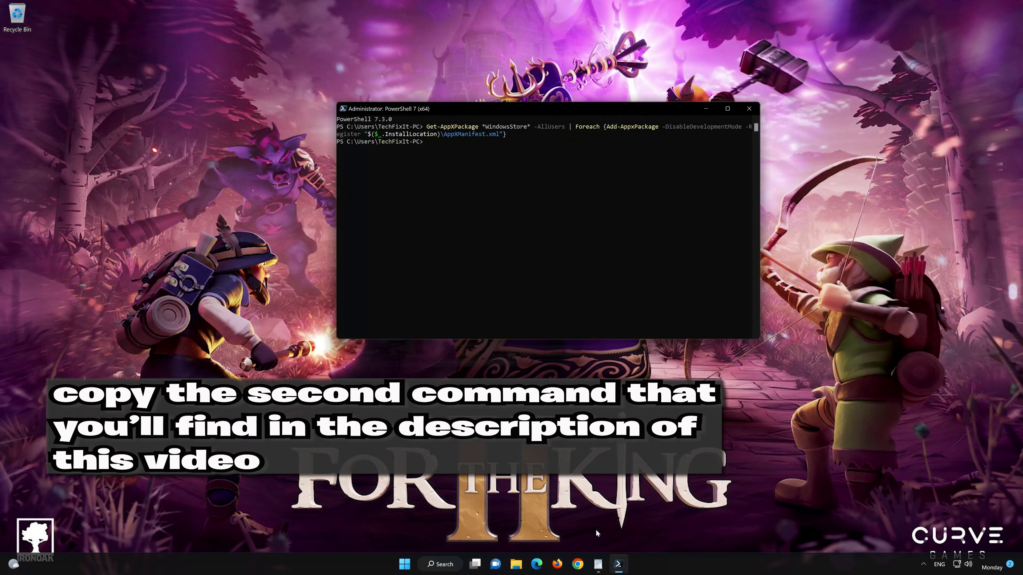
- Return to WordPad, copy the second command, which re-registers all app packages, and minimize WordPad again
left_click(598, 564)
left_click_drag(522, 222, 400, 213)
right_click(424, 215)
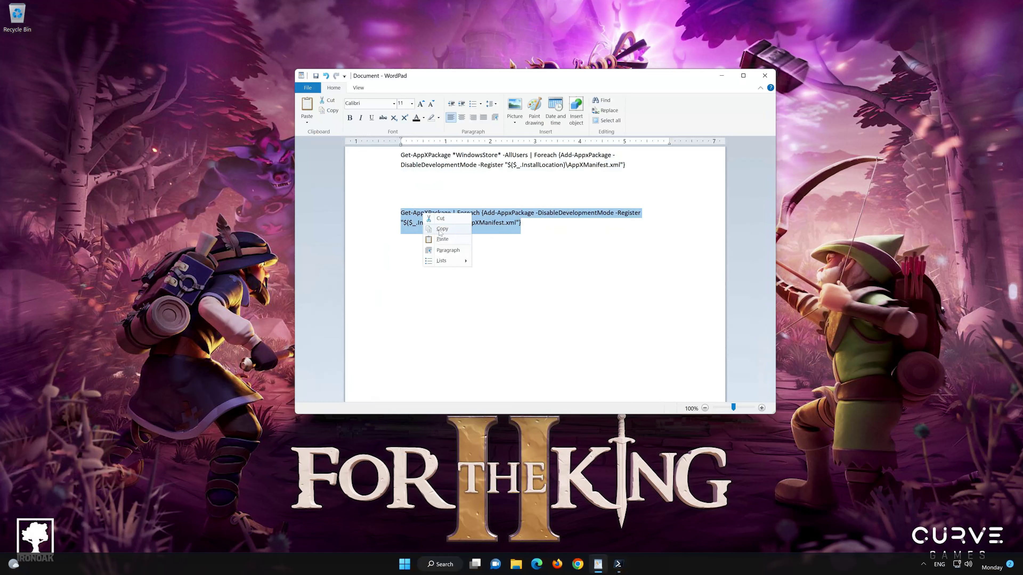
left_click(443, 228)
left_click(720, 78)
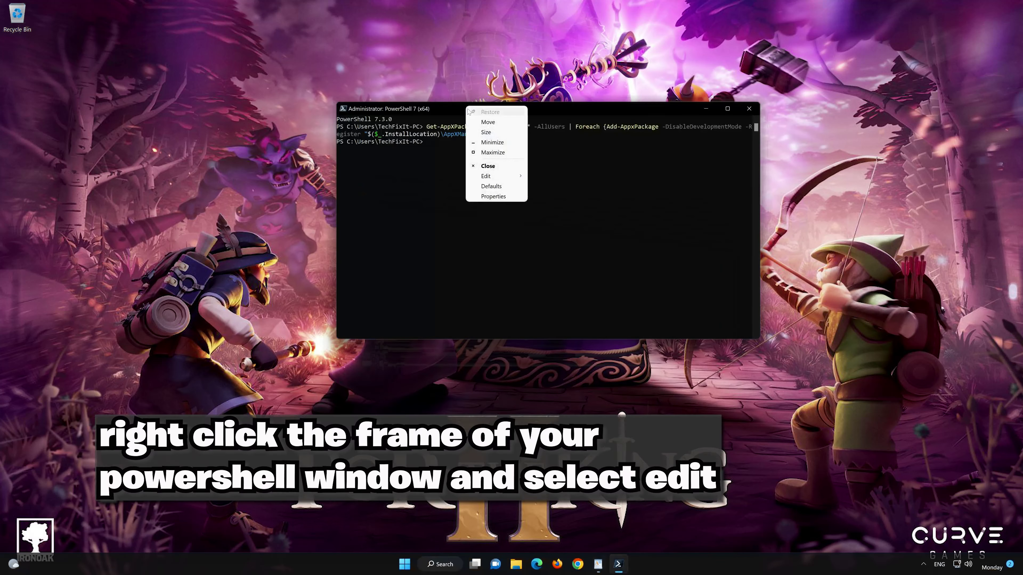
- Paste and run Get-AppXPackage | Foreach {Add-AppxPackage -DisableDevelopmentMode -Register "$($_.InstallLocation)\AppXManifest.xml"} in the administrator PowerShell
mouse_move(496, 179)
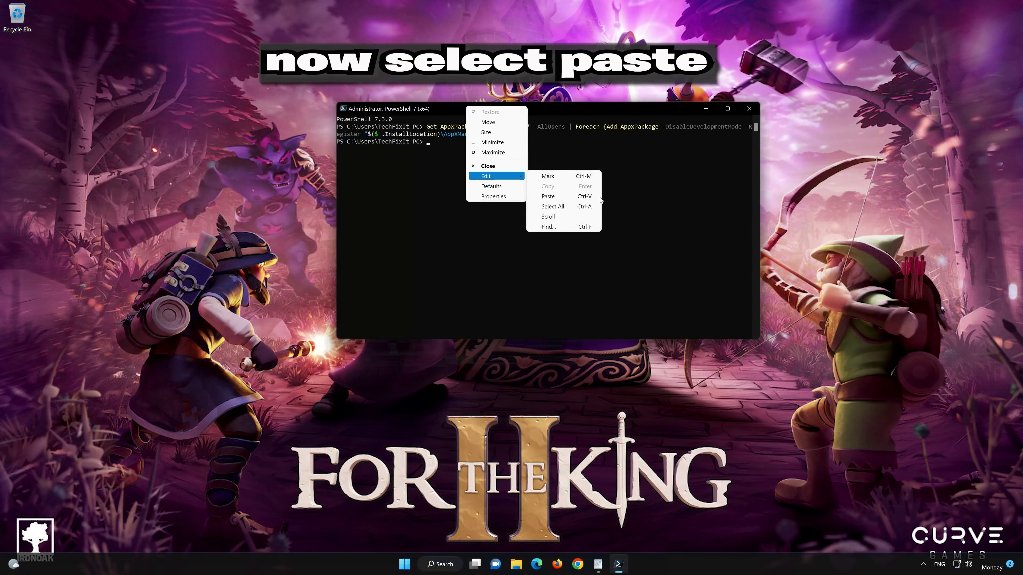
left_click(569, 198)
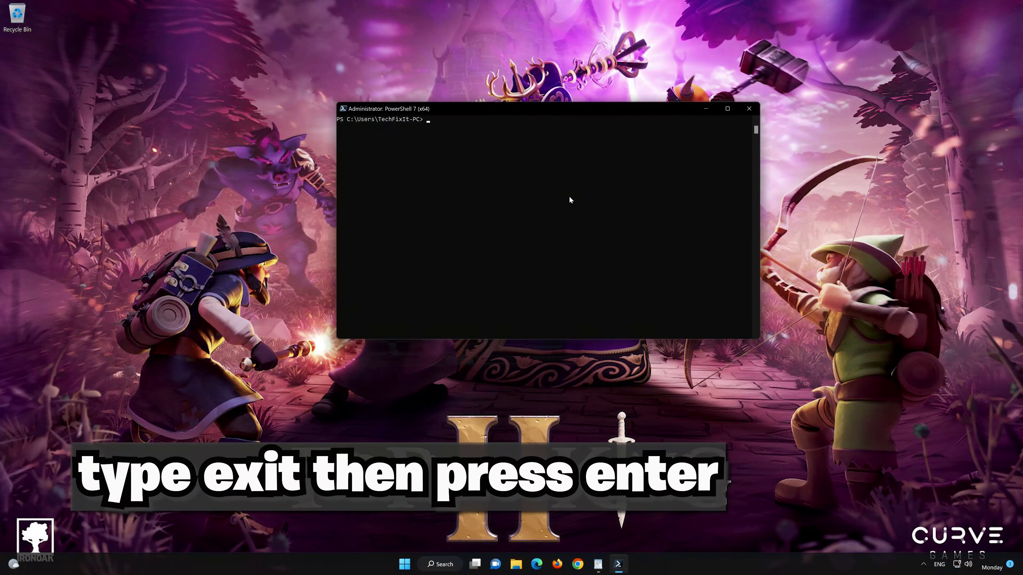
- End the administrator PowerShell session with the exit command
type("exit")
key("Return")
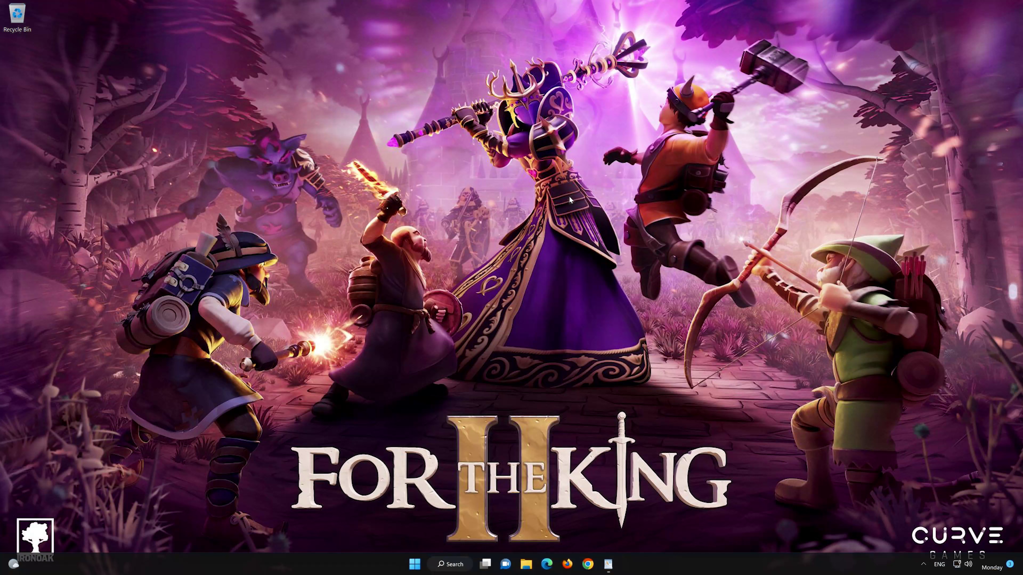
- Find Microsoft Store through the Start search, pin it to the taskbar and launch it from there
left_click(414, 564)
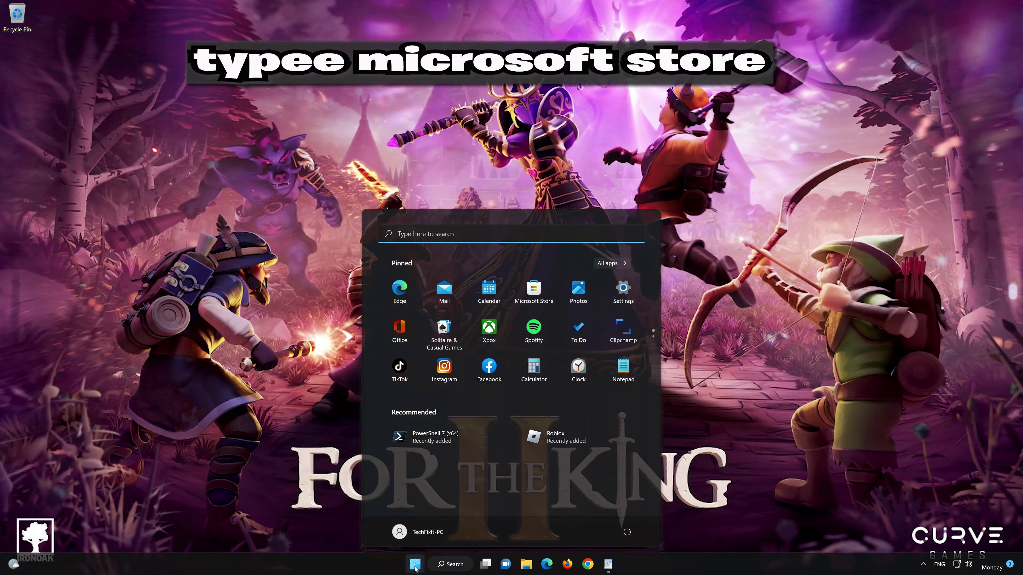
type("mi")
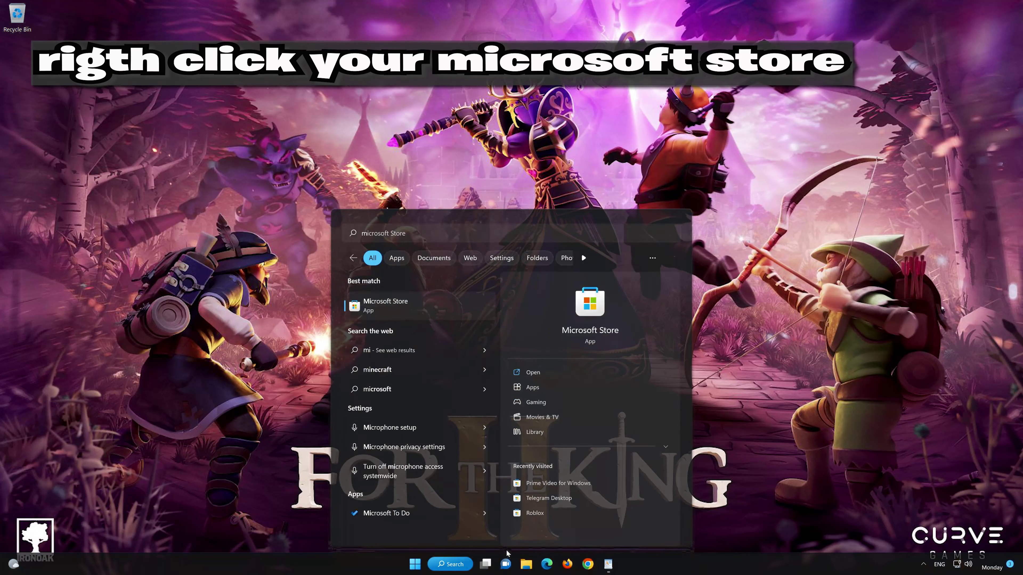
right_click(468, 306)
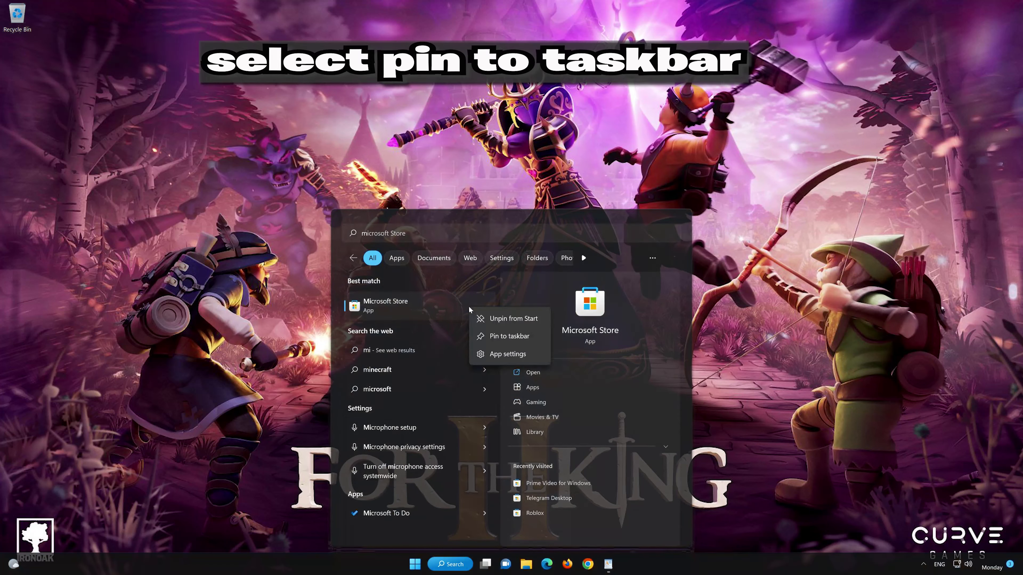
left_click(512, 335)
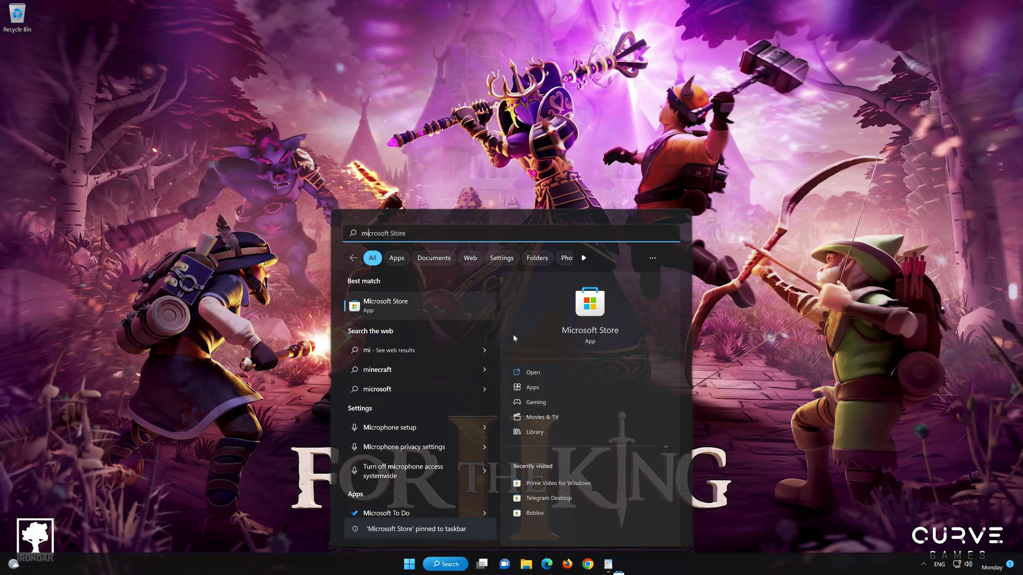
left_click(751, 341)
left_click(619, 564)
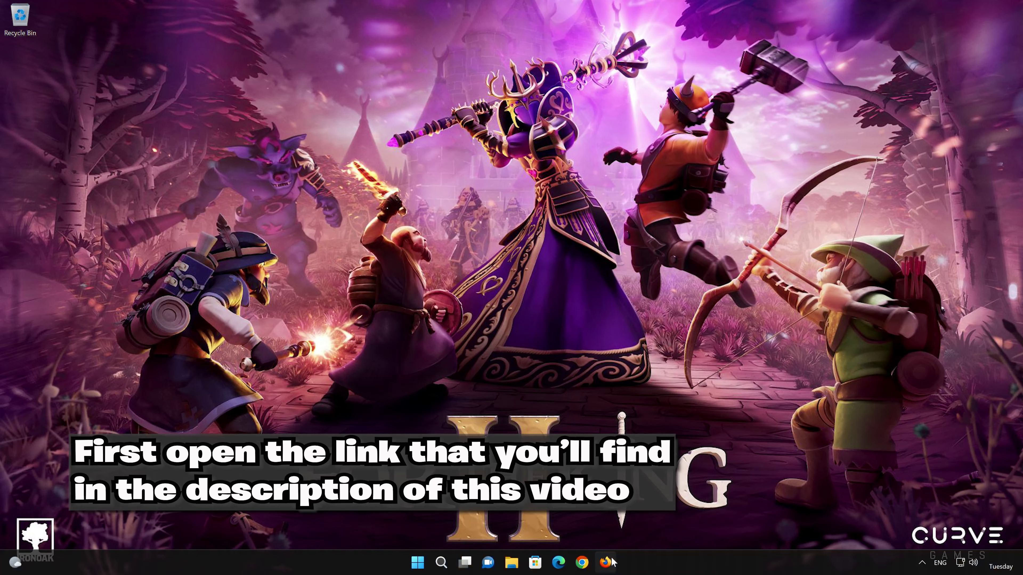
left_click(612, 562)
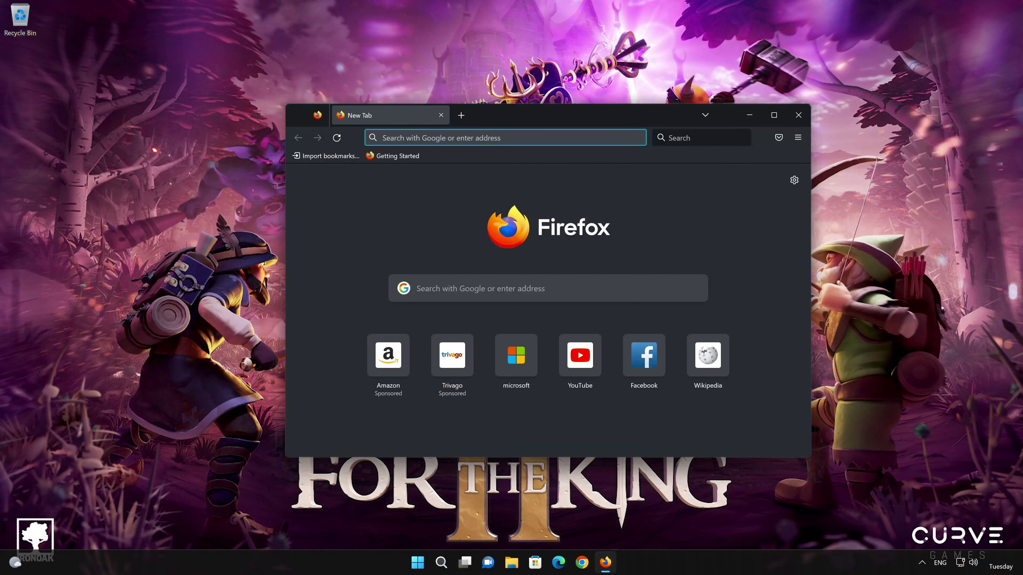
right_click(479, 138)
left_click(502, 229)
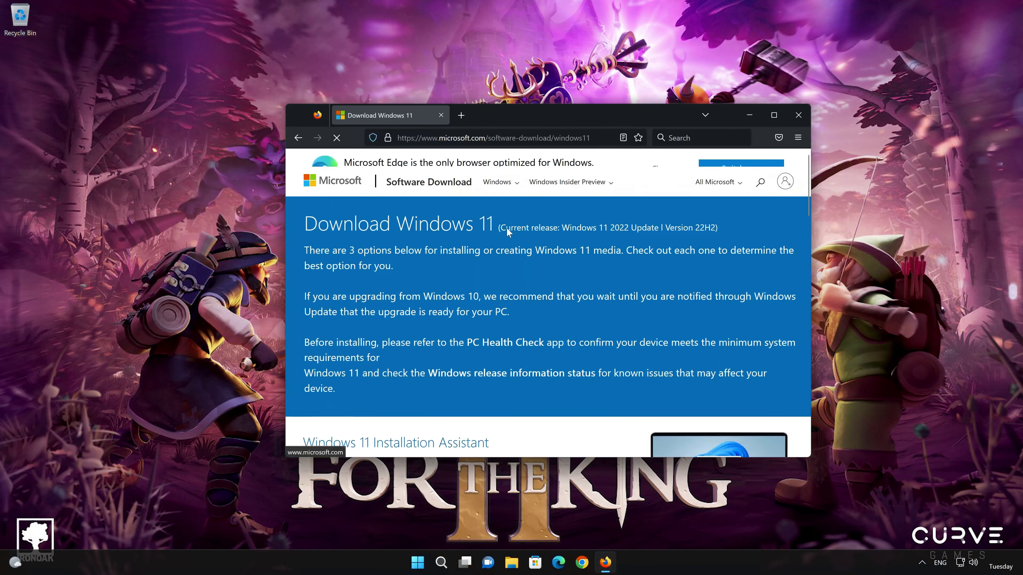
scroll(507, 227, "down", 10)
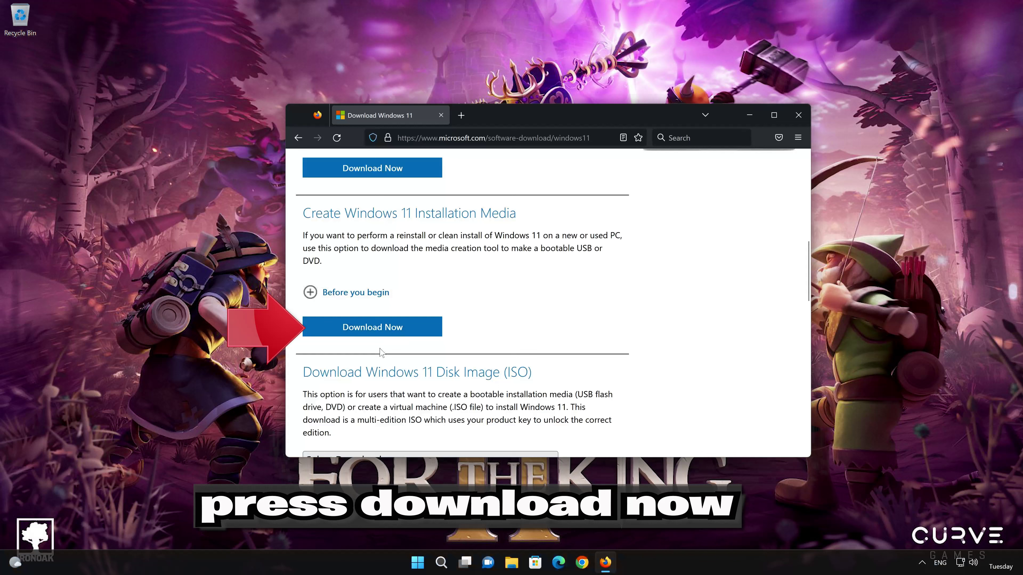
left_click(390, 328)
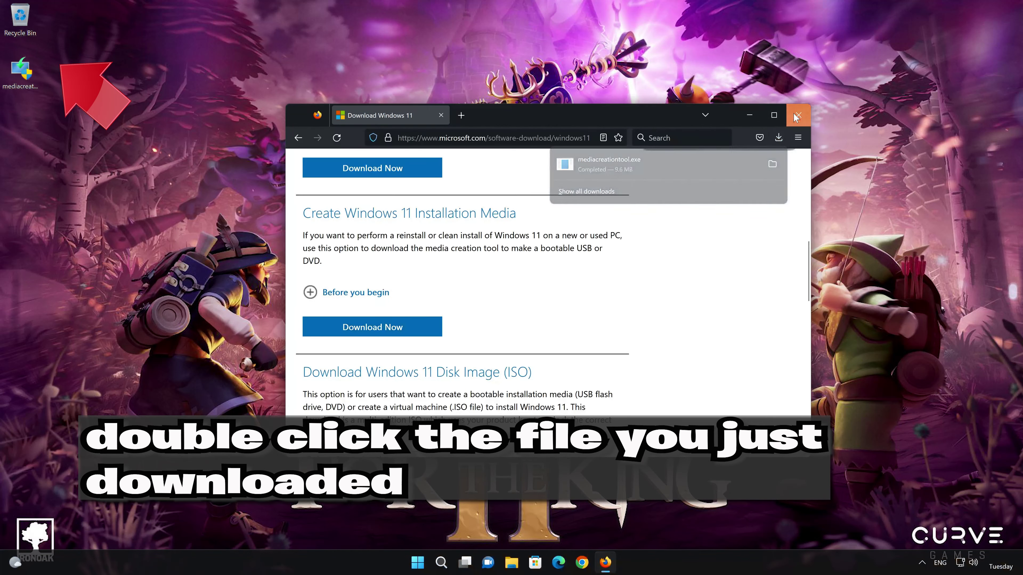
left_click(798, 115)
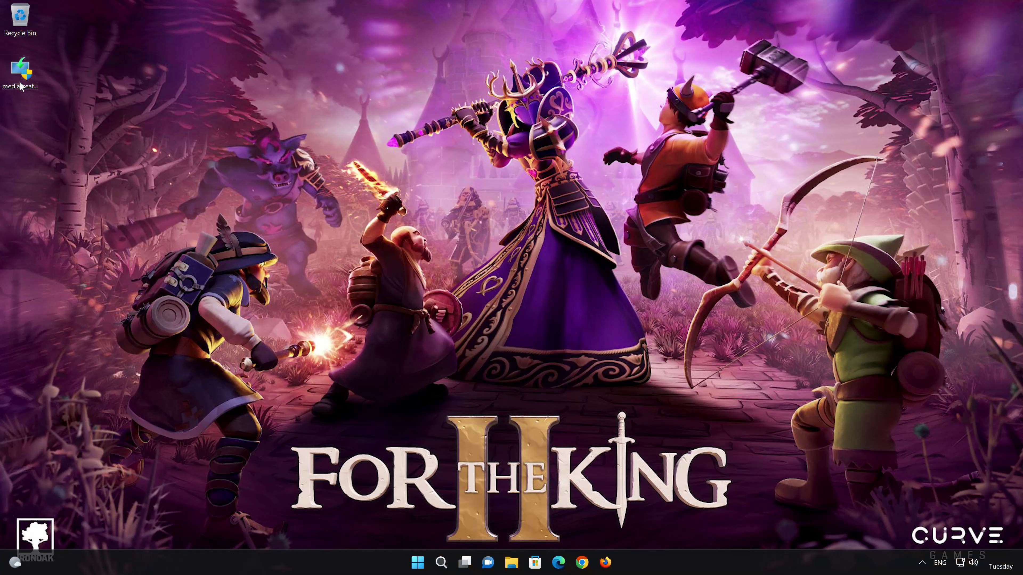
- Run the downloaded mediacreationtool from the desktop with permission to make changes and accept its license terms
double_click(20, 85)
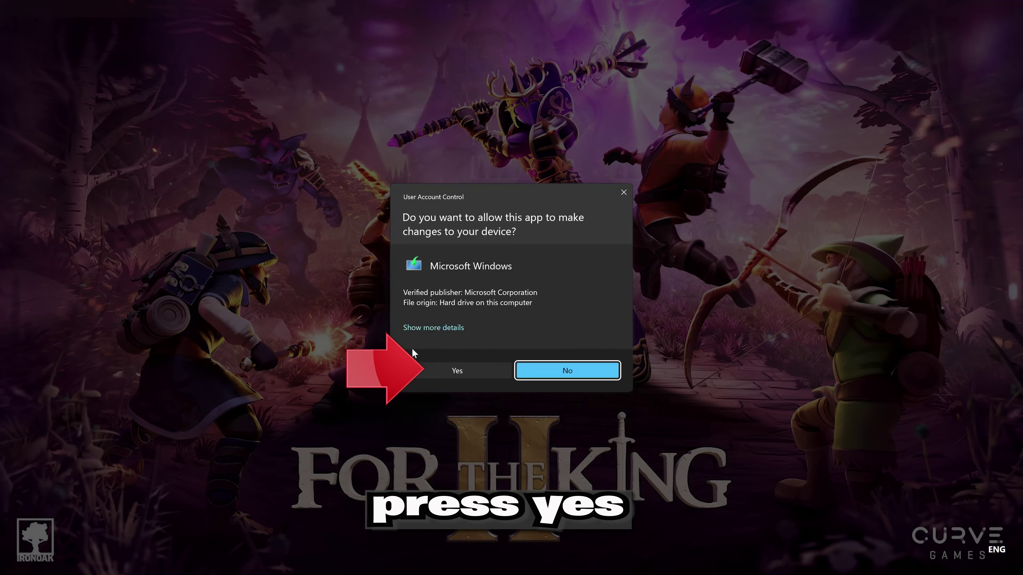
left_click(452, 372)
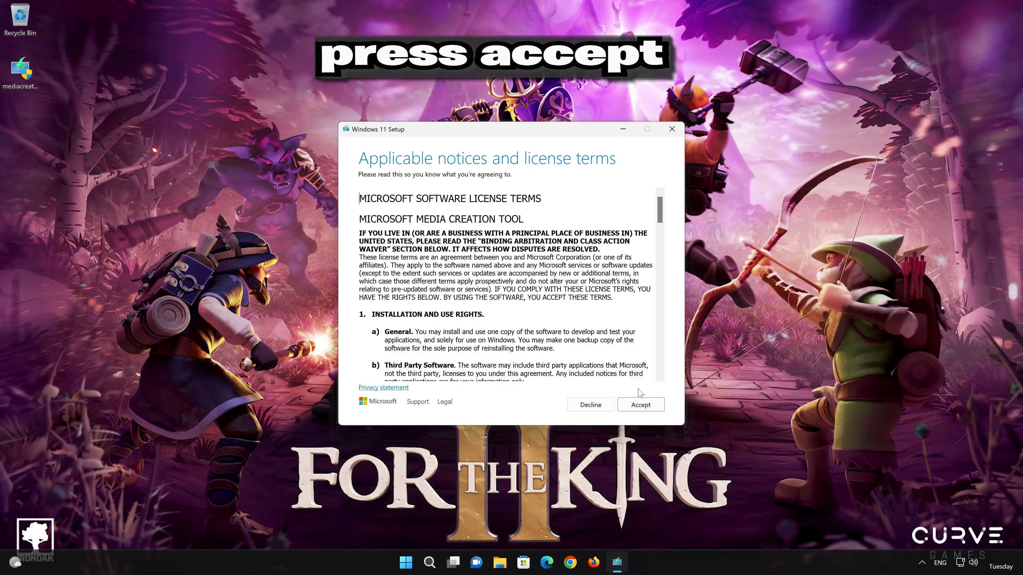
left_click(645, 406)
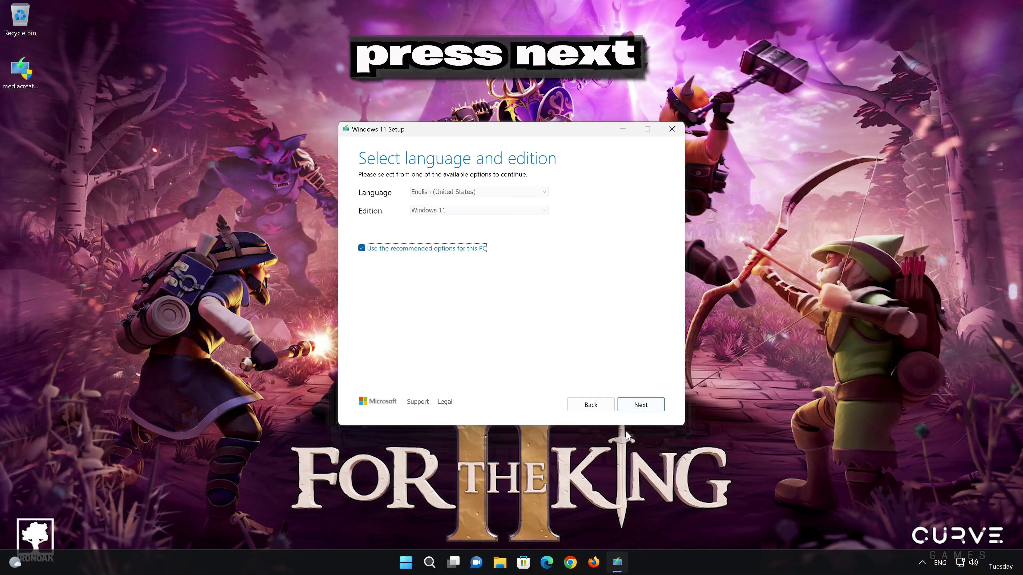
- Keep the recommended language and edition in Windows 11 Setup and choose ISO file as the media to use
left_click(640, 405)
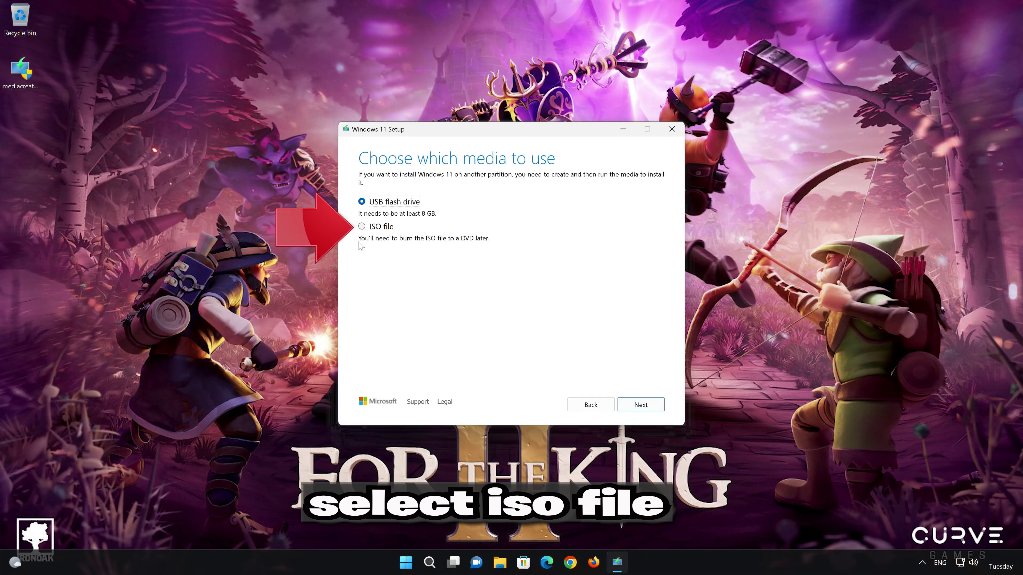
left_click(362, 226)
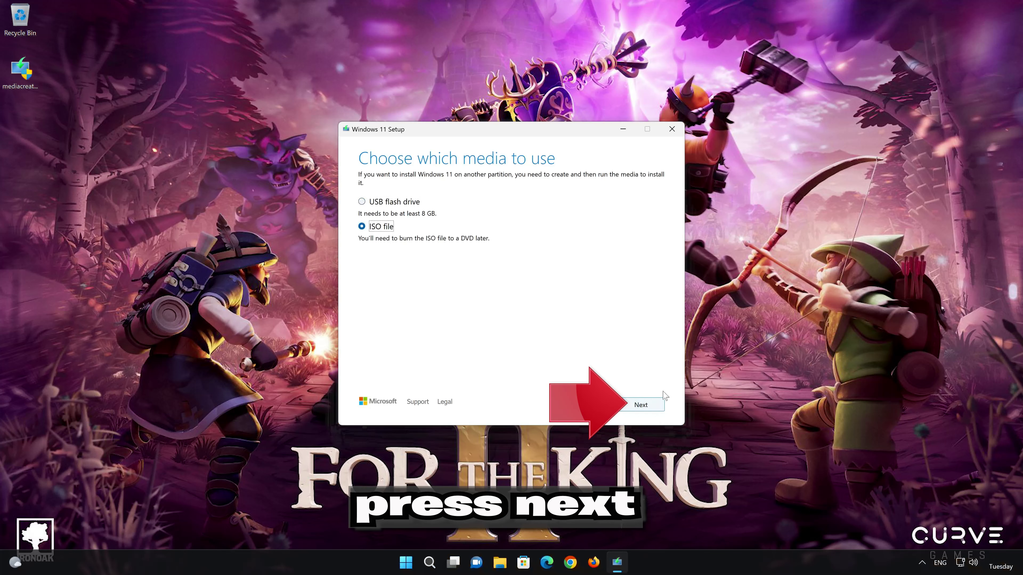
left_click(640, 405)
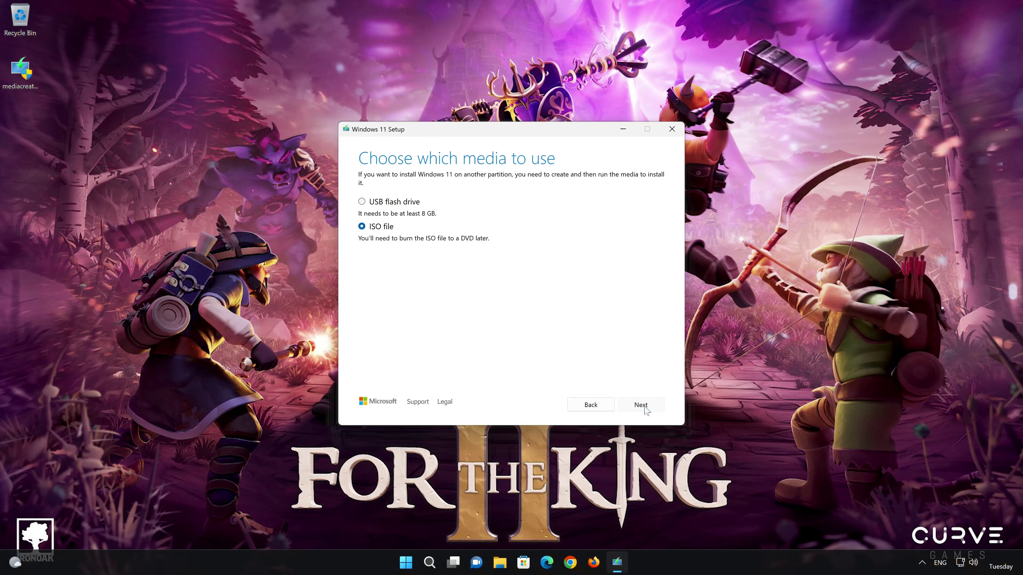
- Save the ISO file as Windows 11 in the Desktop folder and finish the media creation
key("End")
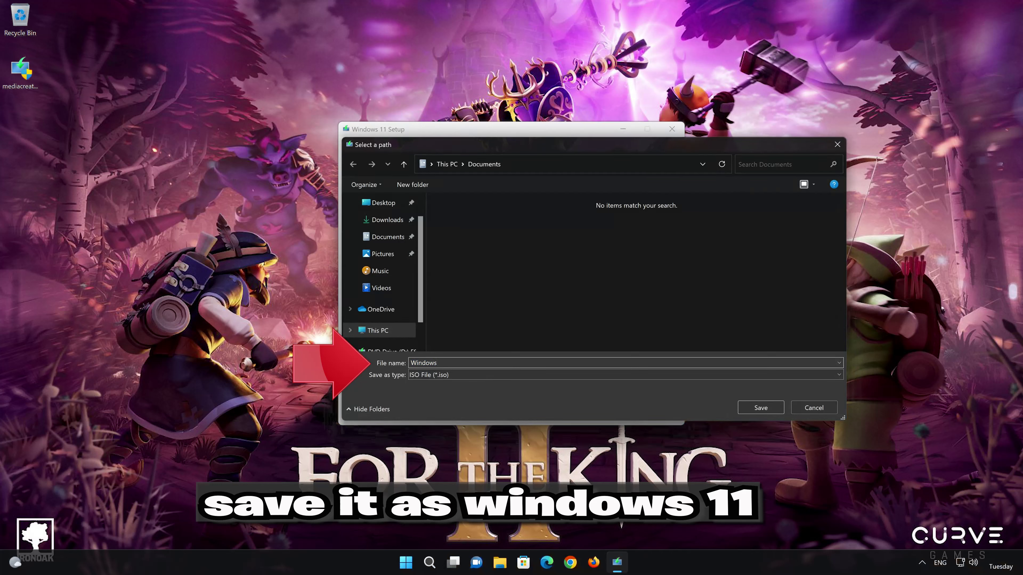
type("11")
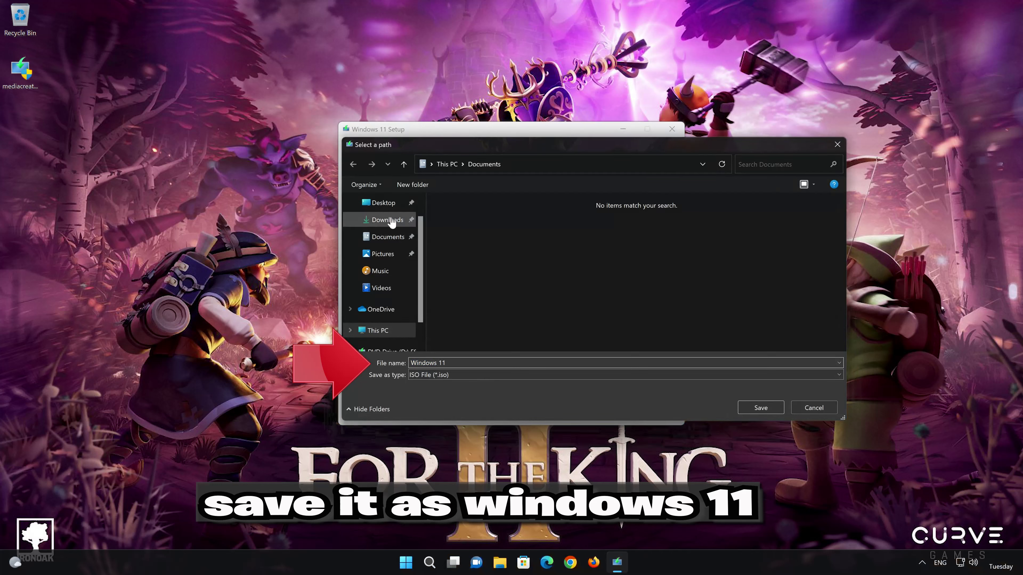
left_click(382, 203)
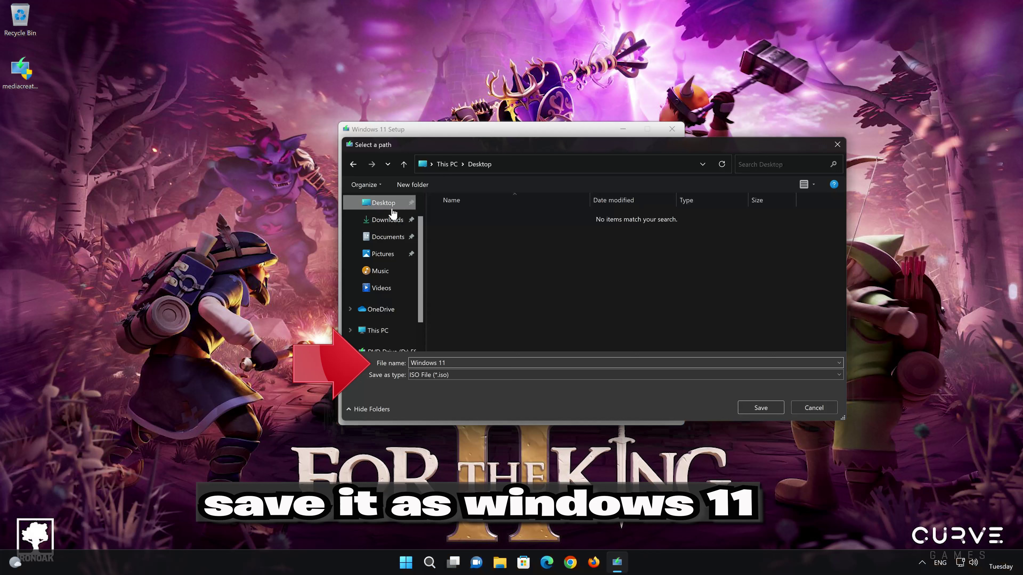
left_click(769, 406)
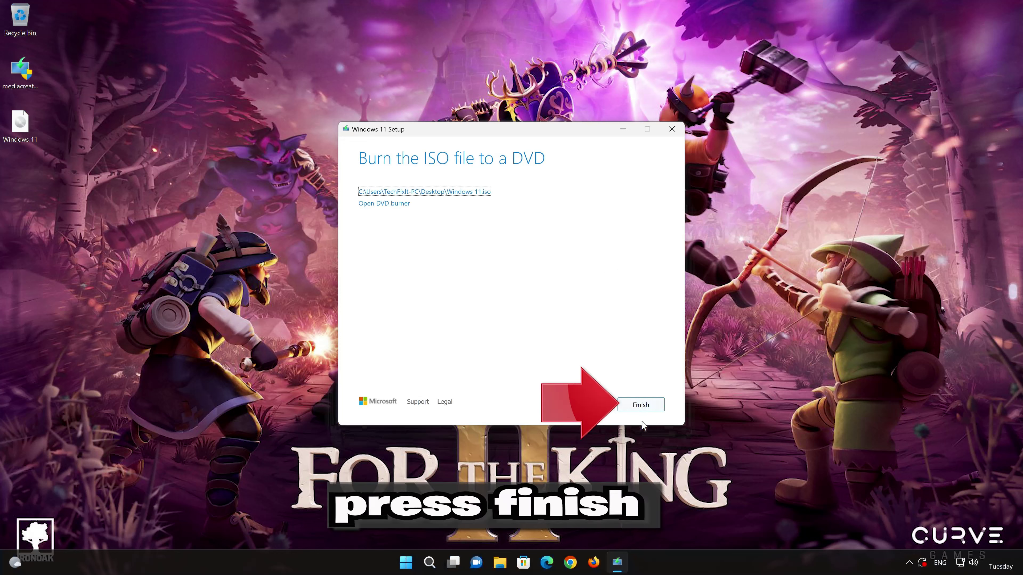
left_click(634, 408)
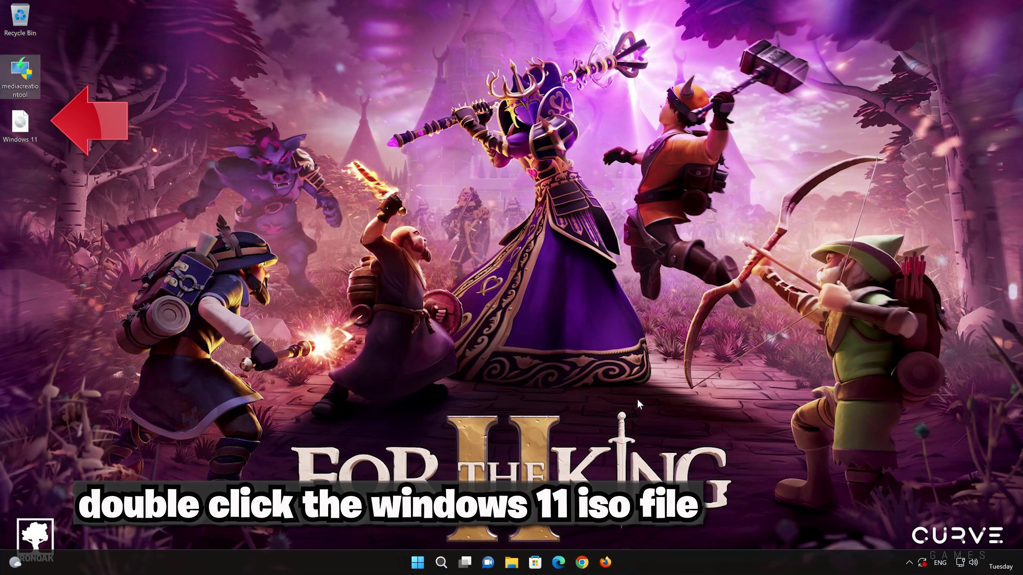
- Mount the Windows 11 ISO from the desktop and run its setup application with permission, closing the drive's folder window
double_click(19, 125)
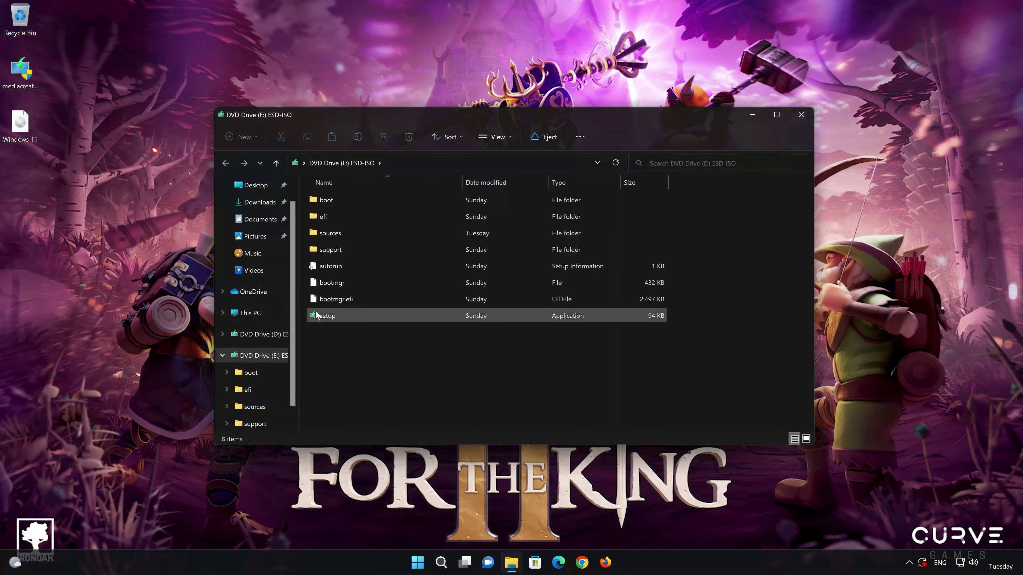
double_click(384, 314)
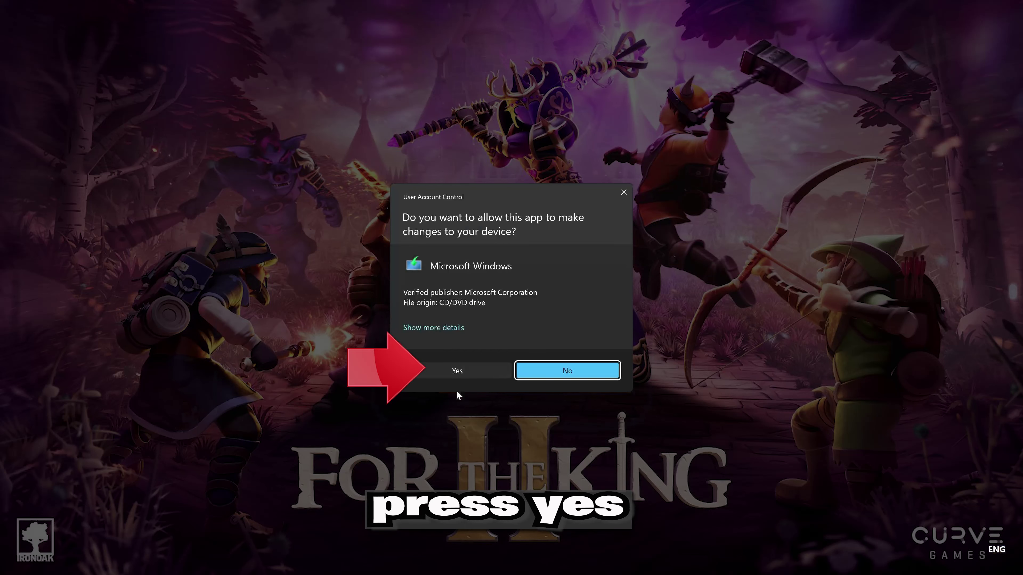
left_click(453, 371)
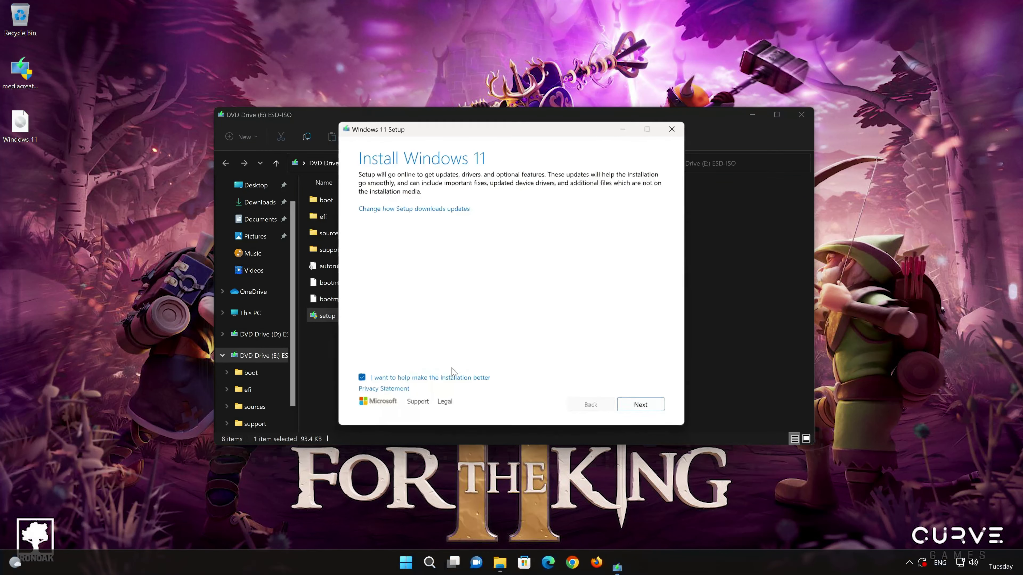
left_click(800, 117)
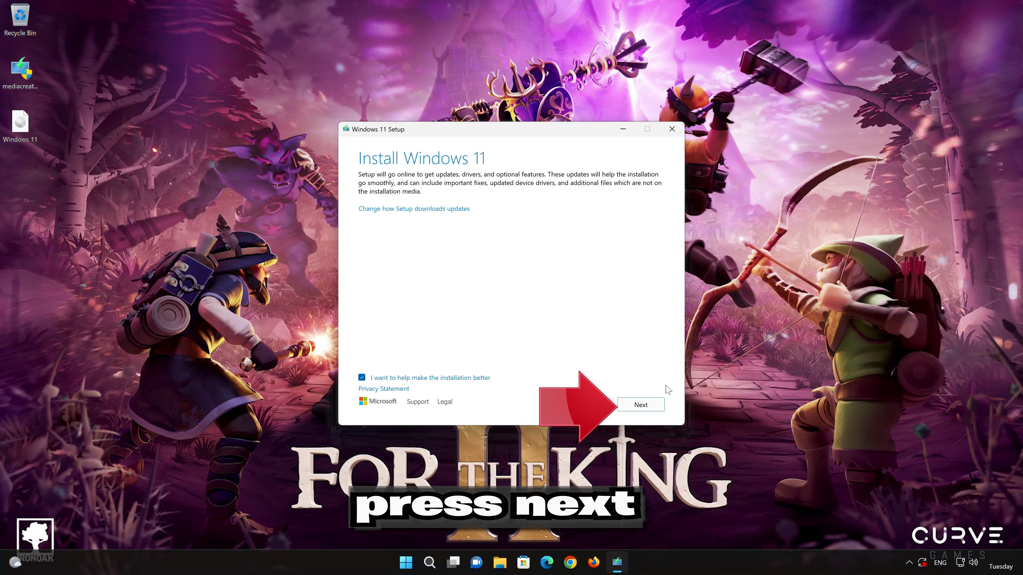
- Continue the Windows 11 installation with the default update download option and accept the license terms
left_click(645, 407)
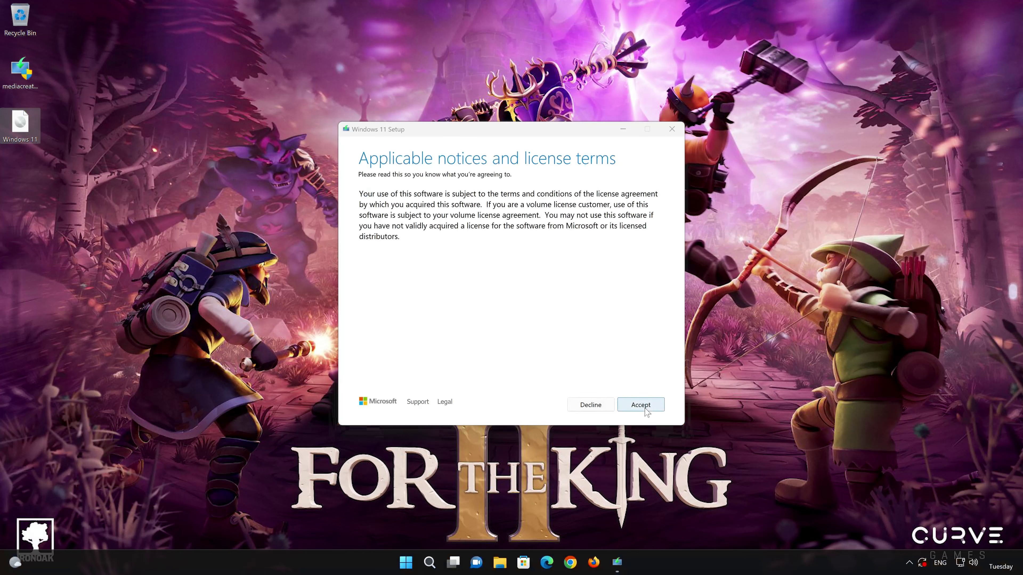
left_click(643, 407)
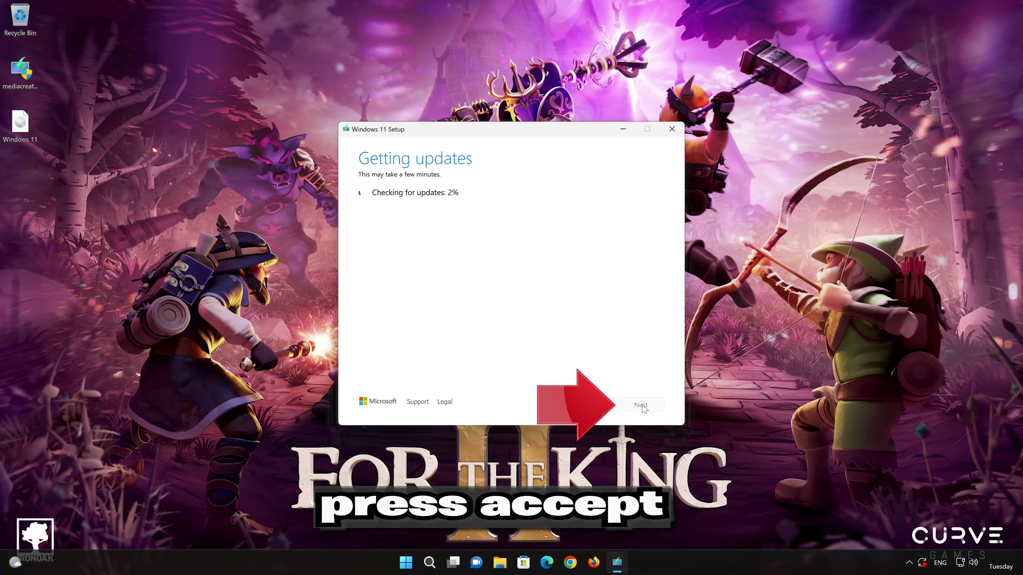